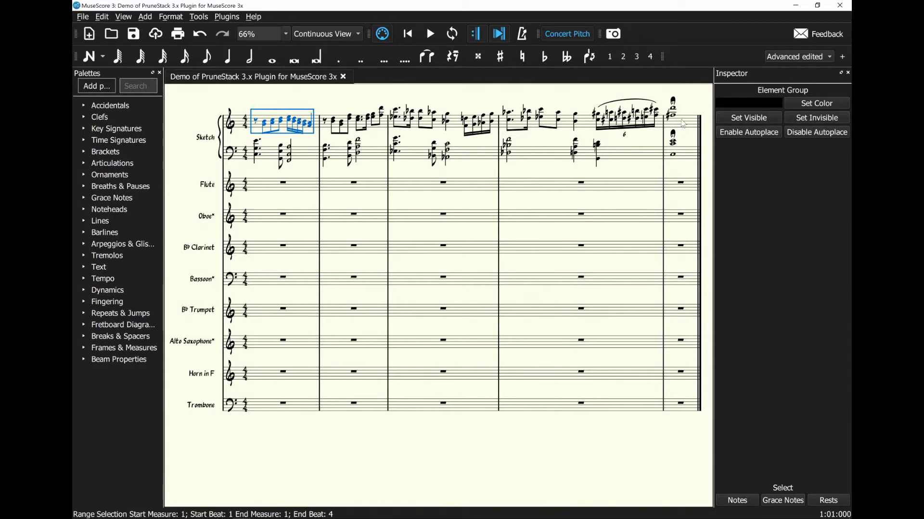
- Copy the Sketch treble staff's music from all five measures into the Flute and B♭ Clarinet staves, starting at measure 1
left_click(683, 123, "shift")
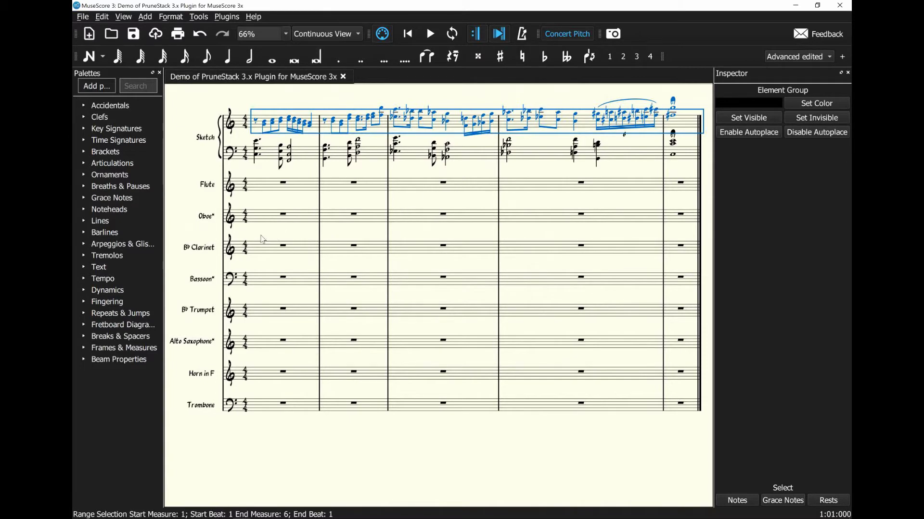
left_click(270, 191)
key("ctrl+v")
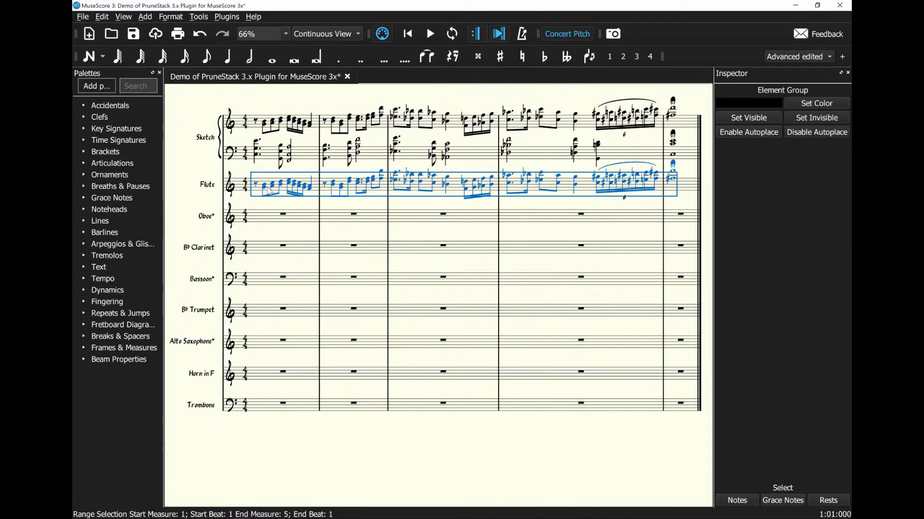
left_click(263, 253)
key("ctrl+v")
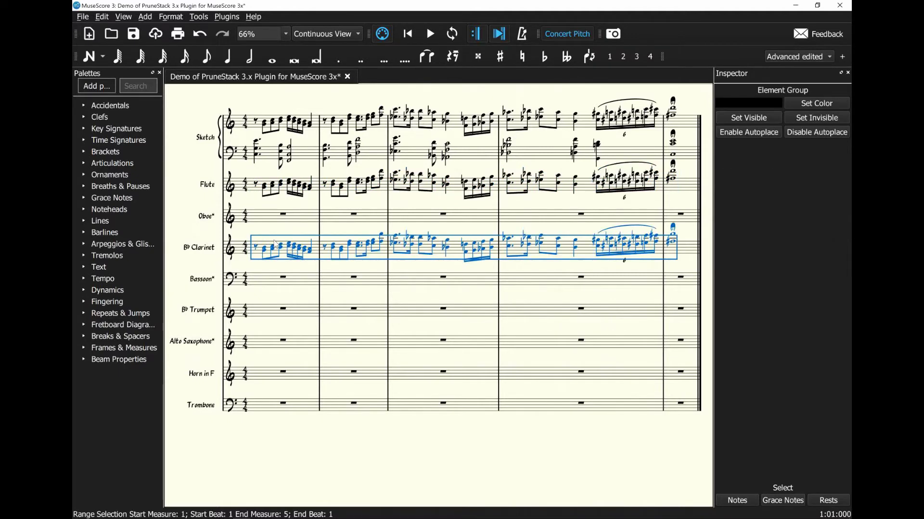
left_click(258, 194)
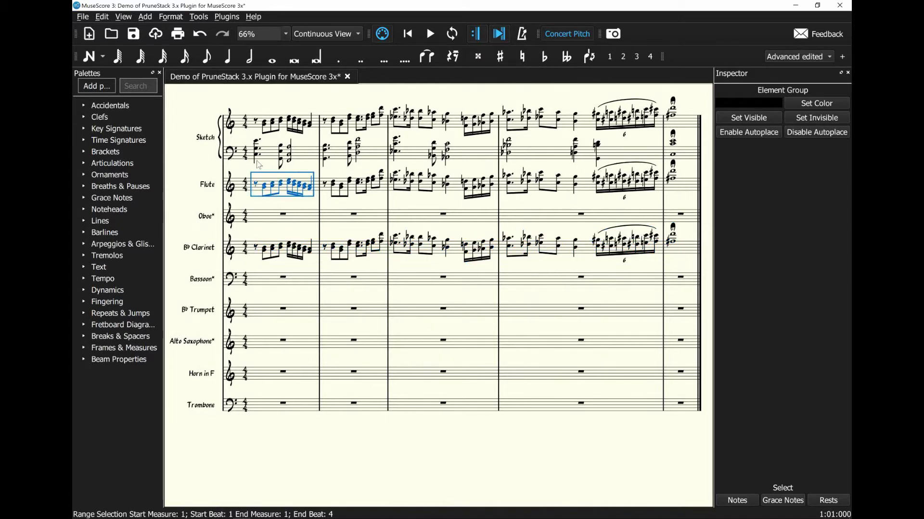
left_click(680, 187, "shift")
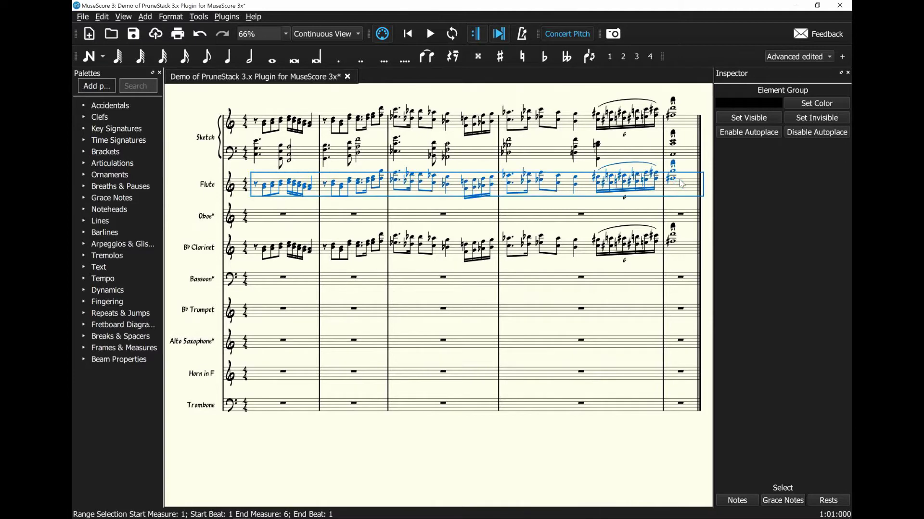
left_click(257, 254)
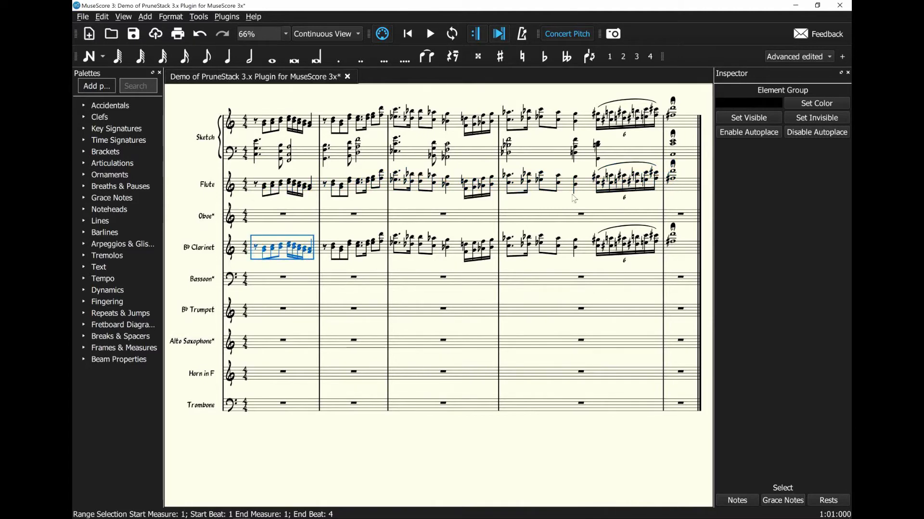
- Use the Prune Stack plugin to remove level 1 from the Flute staff's chords in all five measures
left_click(254, 192)
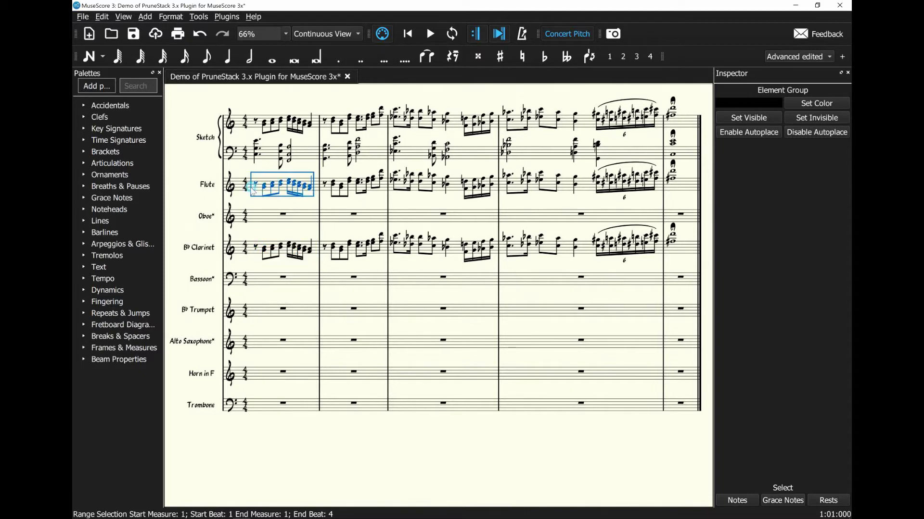
left_click(688, 189, "shift")
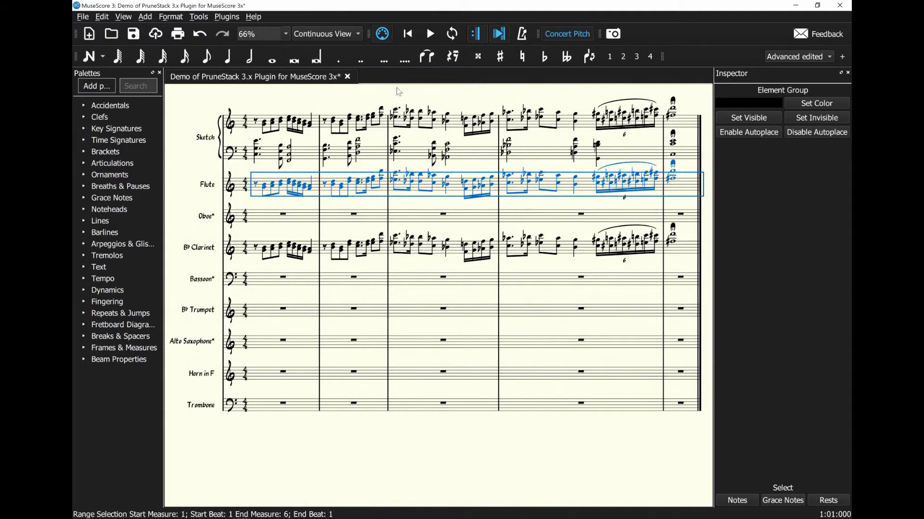
left_click(224, 17)
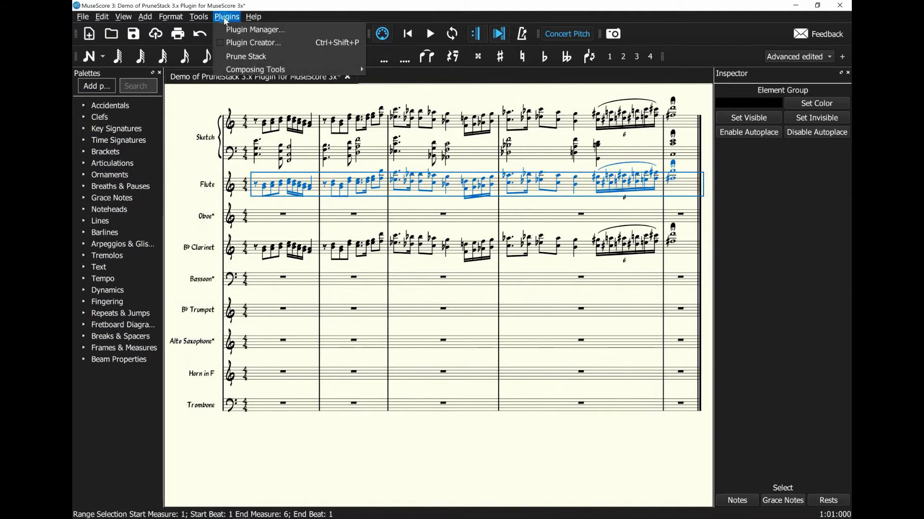
left_click(243, 57)
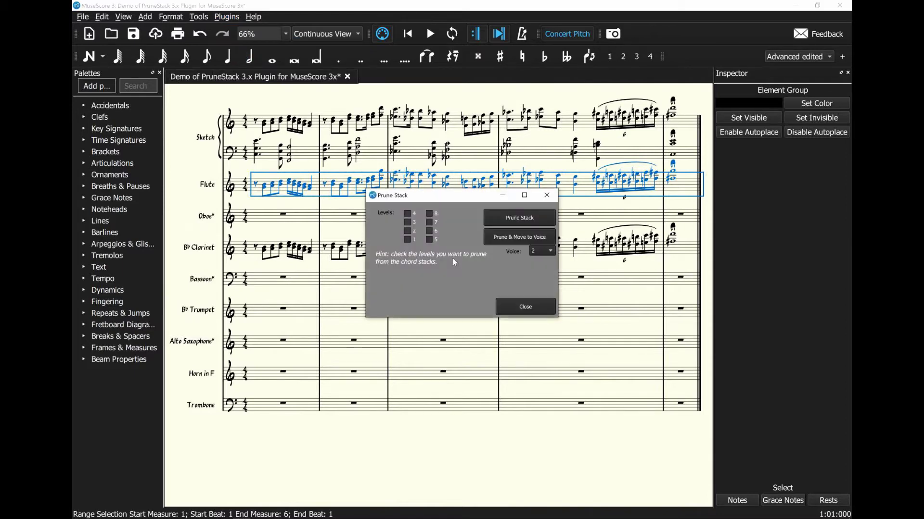
left_click_drag(475, 201, 504, 173)
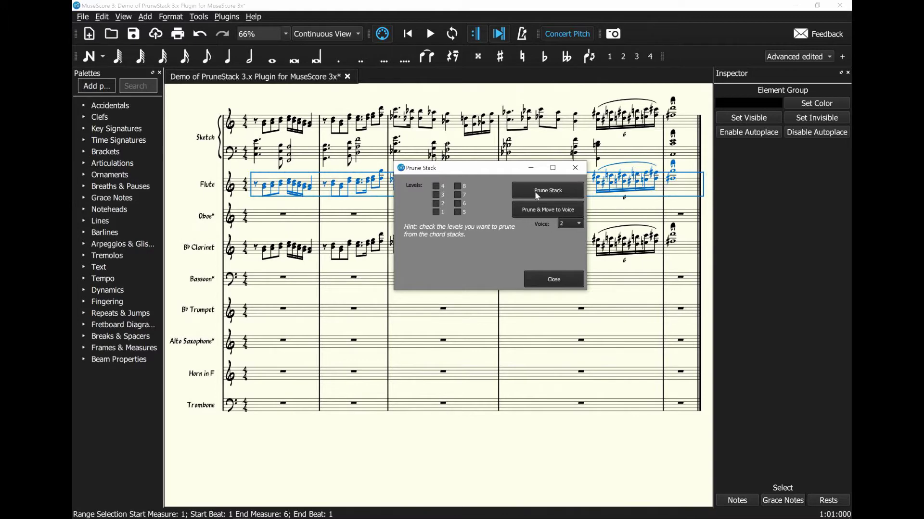
left_click_drag(482, 174, 506, 209)
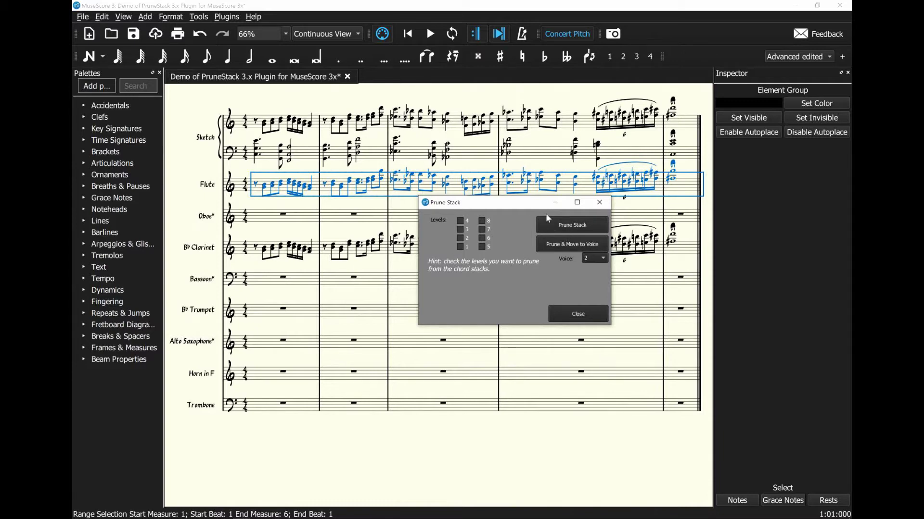
left_click_drag(528, 207, 532, 188)
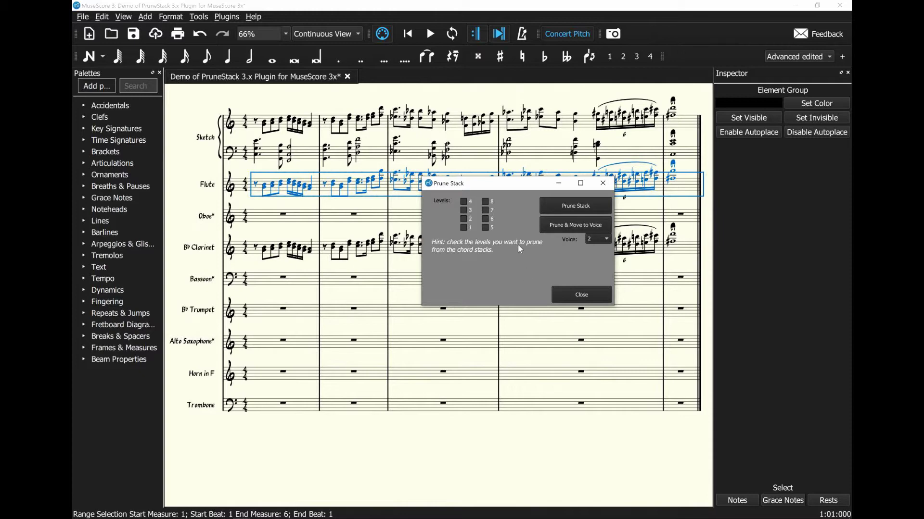
left_click_drag(508, 188, 498, 231)
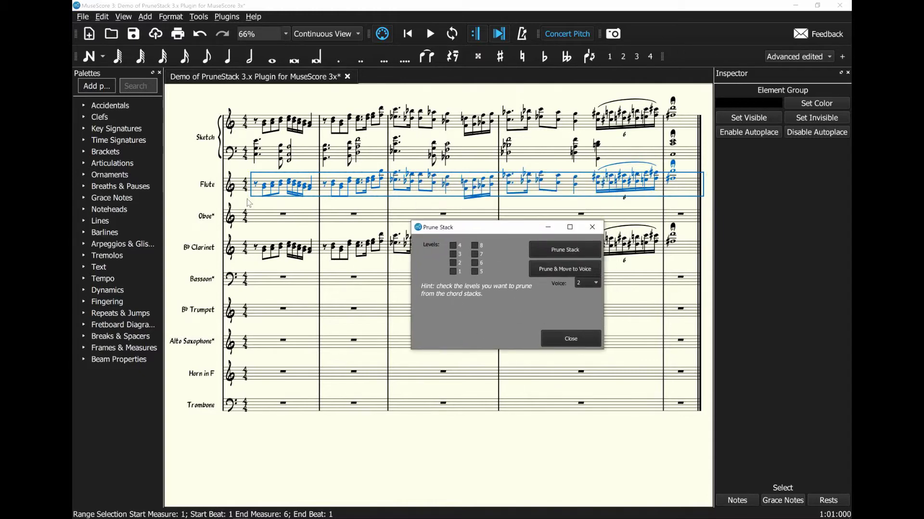
left_click(454, 272)
left_click(575, 251)
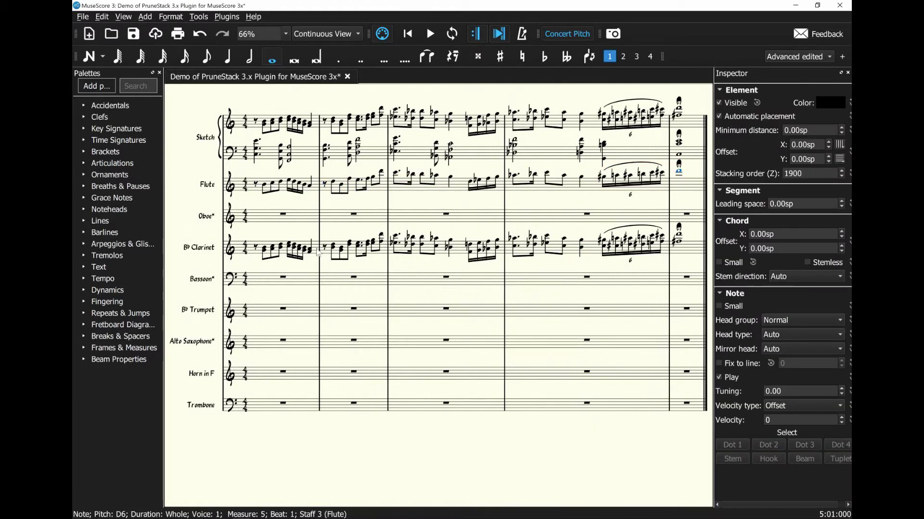
- Prune level 2 from the chords of the B♭ Clarinet staff across all five measures with Prune Stack
left_click(256, 256)
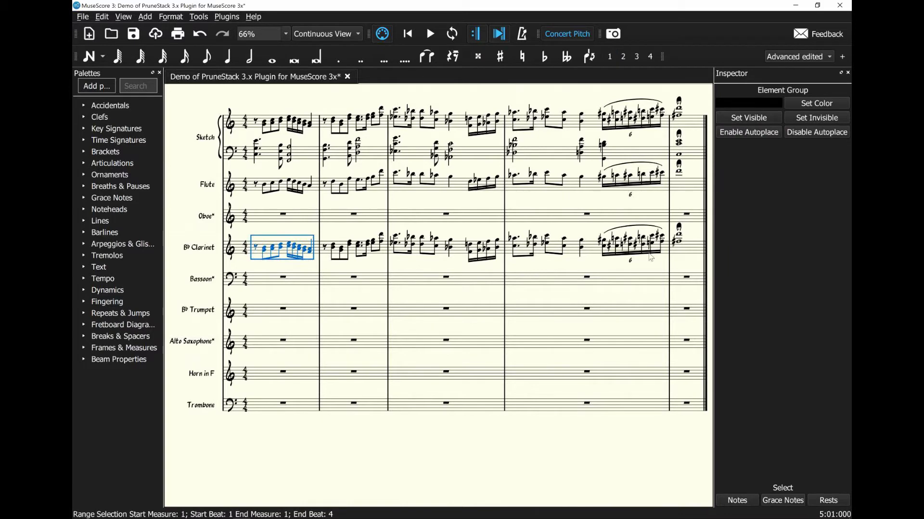
left_click(688, 250, "shift")
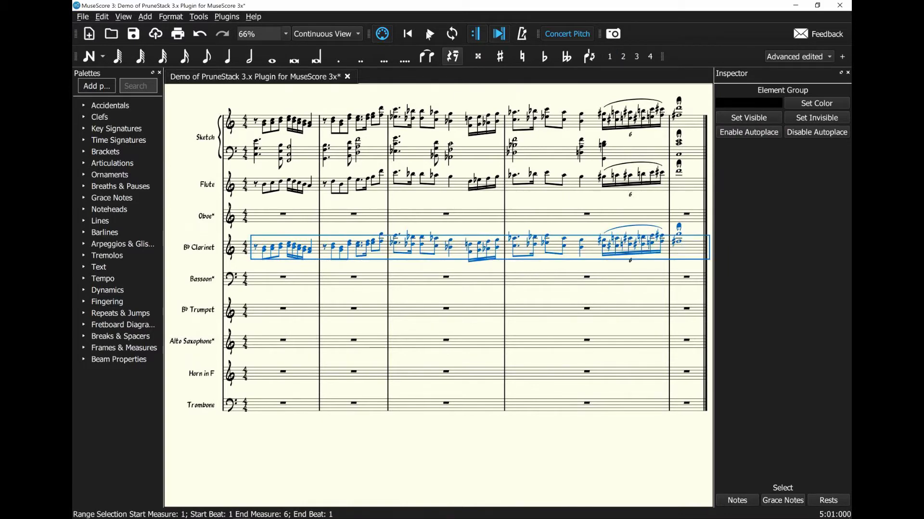
left_click(235, 18)
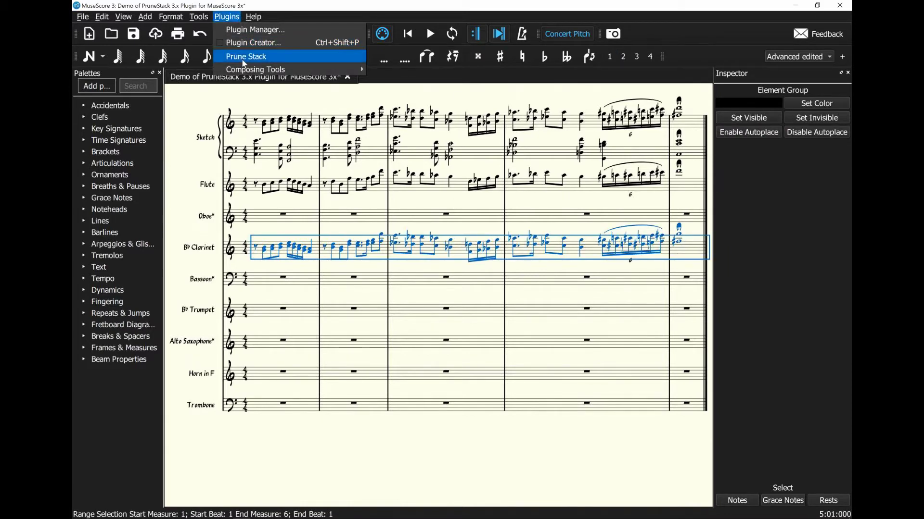
left_click(243, 57)
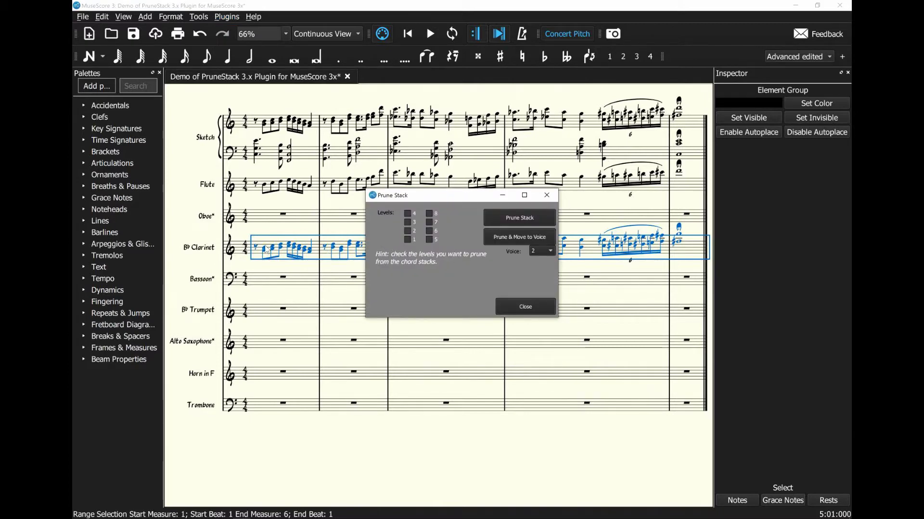
left_click(408, 231)
left_click(521, 219)
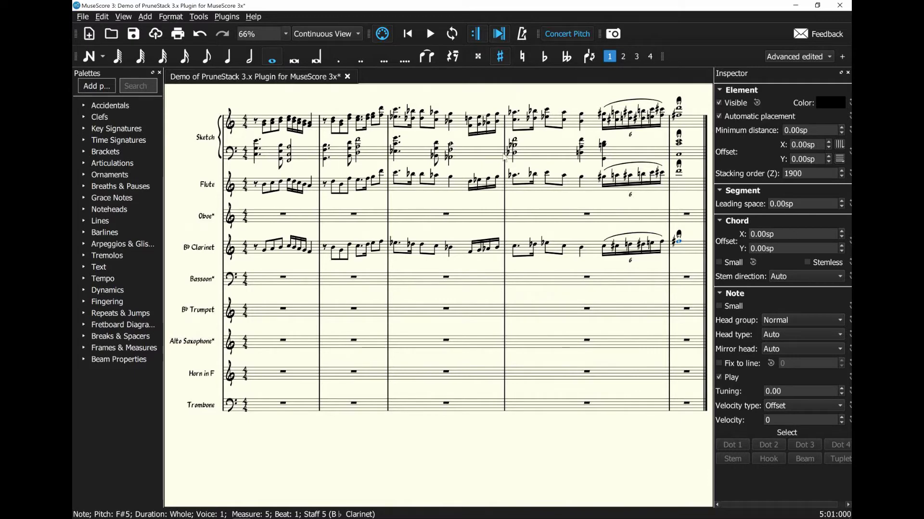
- Copy the Sketch bass staff's five measures into the B♭ Trumpet, Horn in F and Trombone staves, starting at measure 1
left_click(691, 152)
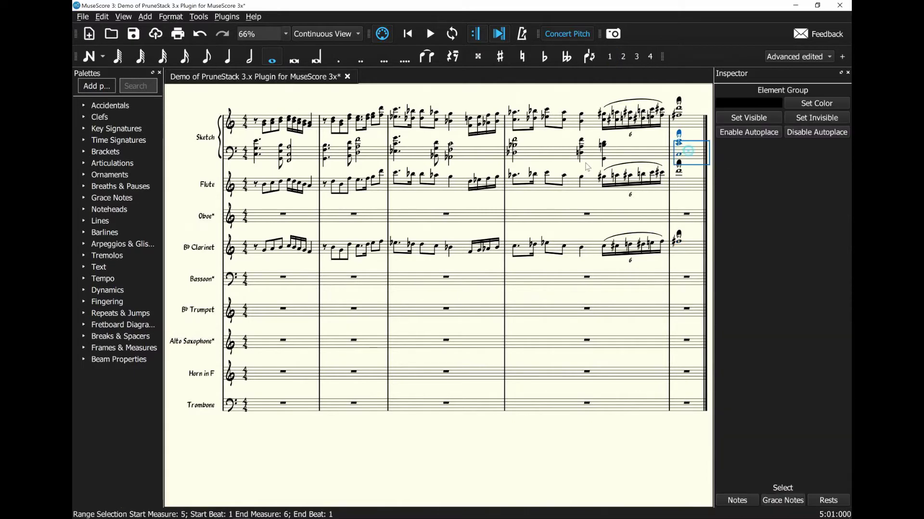
left_click(272, 157, "shift")
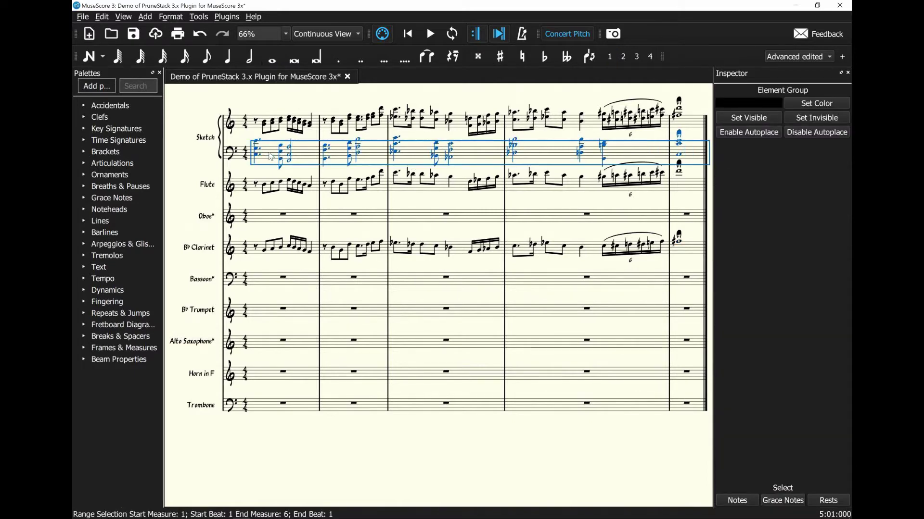
left_click(260, 316)
key("ctrl+v")
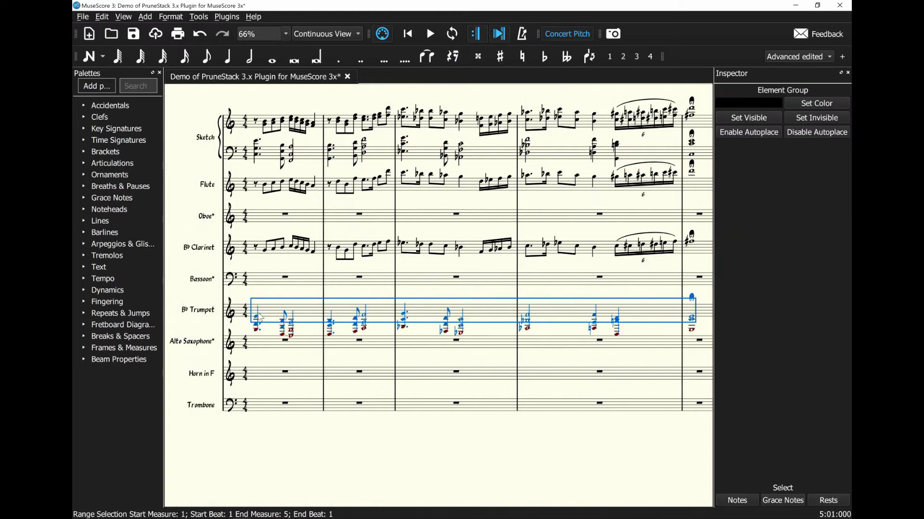
left_click(264, 376)
key("ctrl+v")
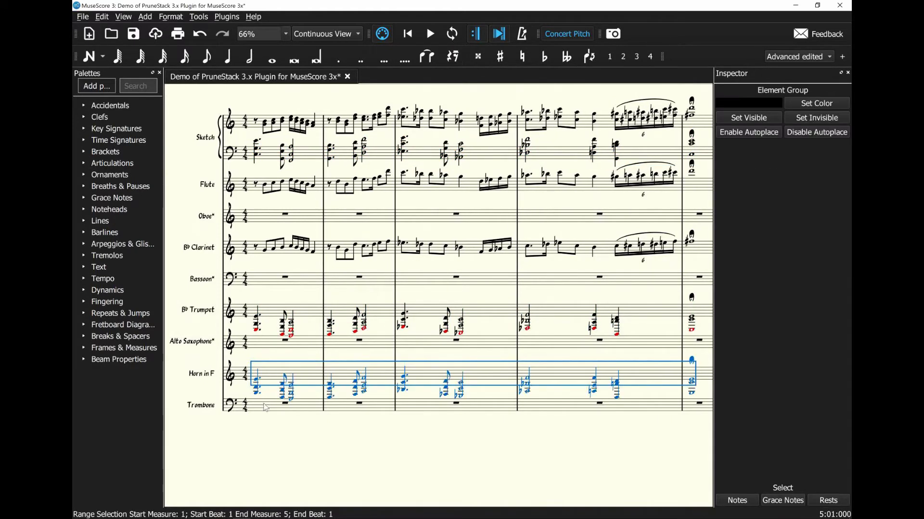
left_click(270, 410)
key("ctrl+v")
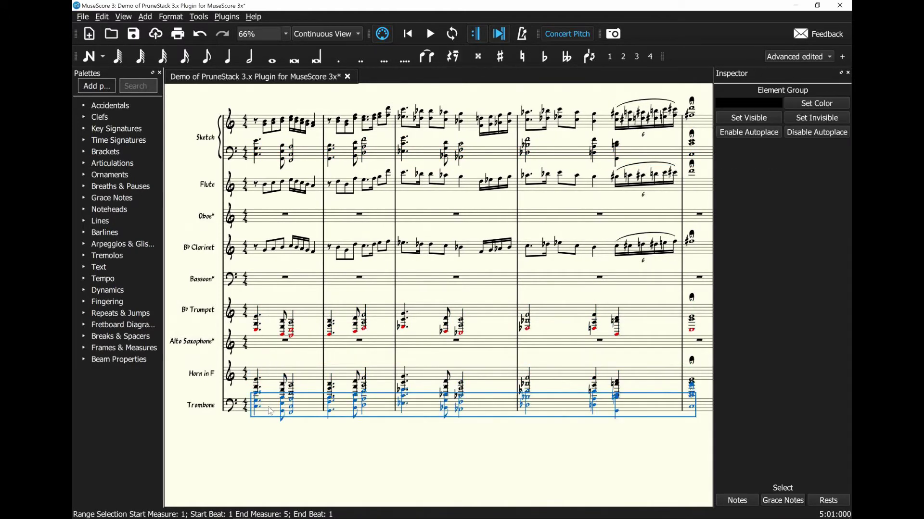
- Prune levels 1 and 2 from the B♭ Trumpet staff's chords in all five measures with Prune Stack
left_click(271, 315)
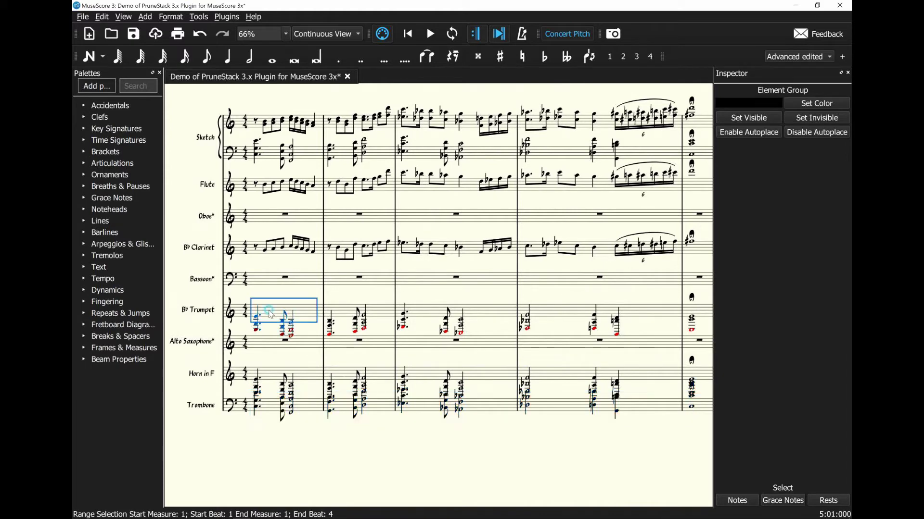
left_click(703, 315, "shift")
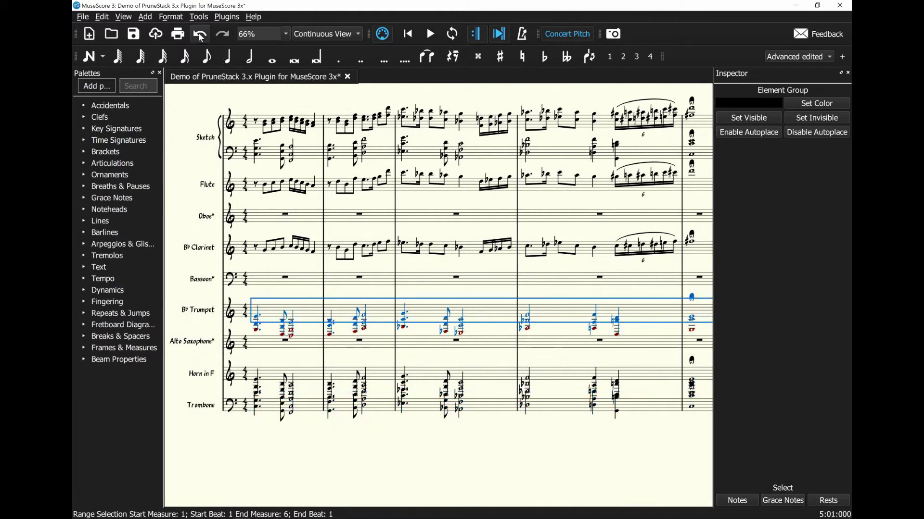
left_click(227, 17)
left_click(243, 54)
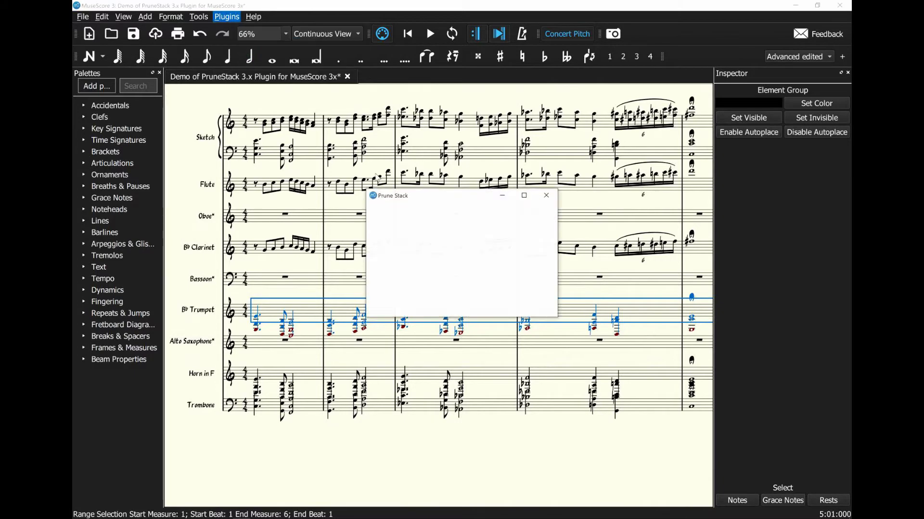
left_click(407, 239)
left_click(407, 231)
left_click(524, 219)
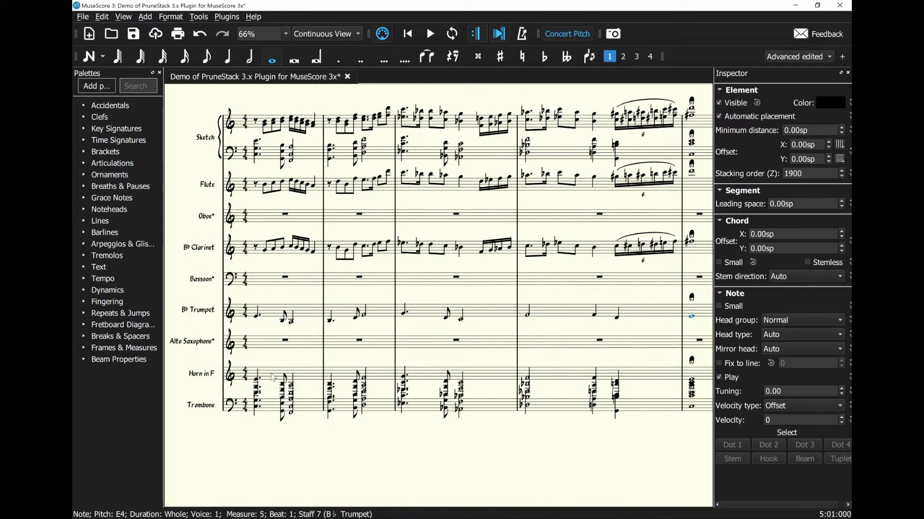
- Remove levels 1 and 3 from the Horn in F staff's chords in all five measures with Prune Stack
left_click(274, 379)
left_click(705, 374, "shift")
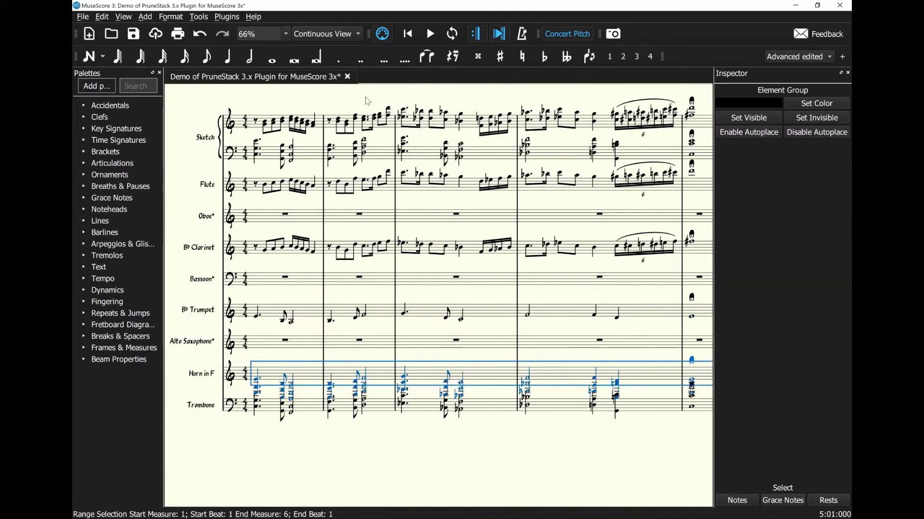
left_click(226, 16)
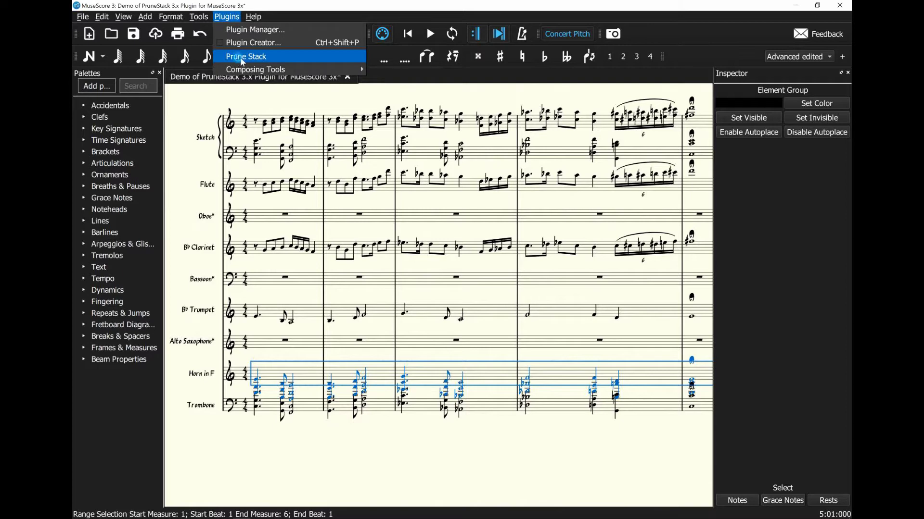
left_click(246, 56)
left_click(407, 222)
left_click(408, 240)
left_click(519, 223)
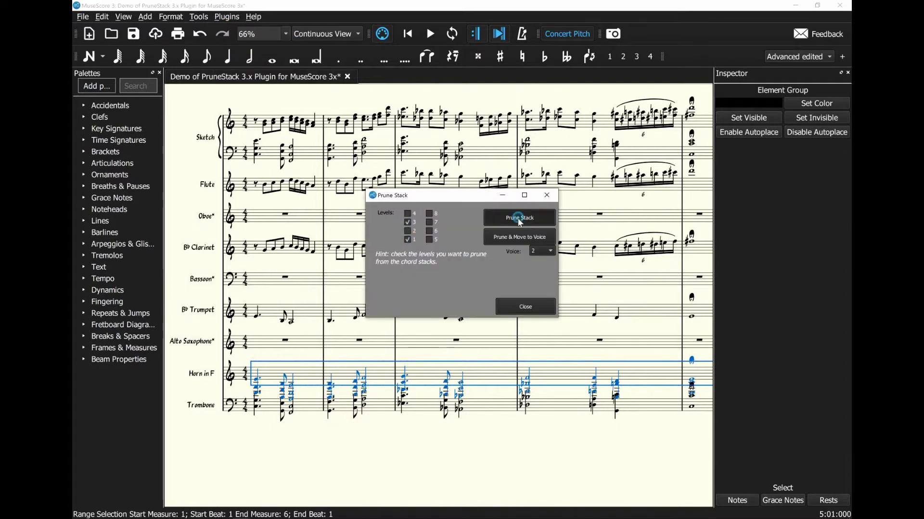
- Prune levels 2 and 3 from the Trombone staff's chords in all five measures with Prune Stack
left_click(266, 416)
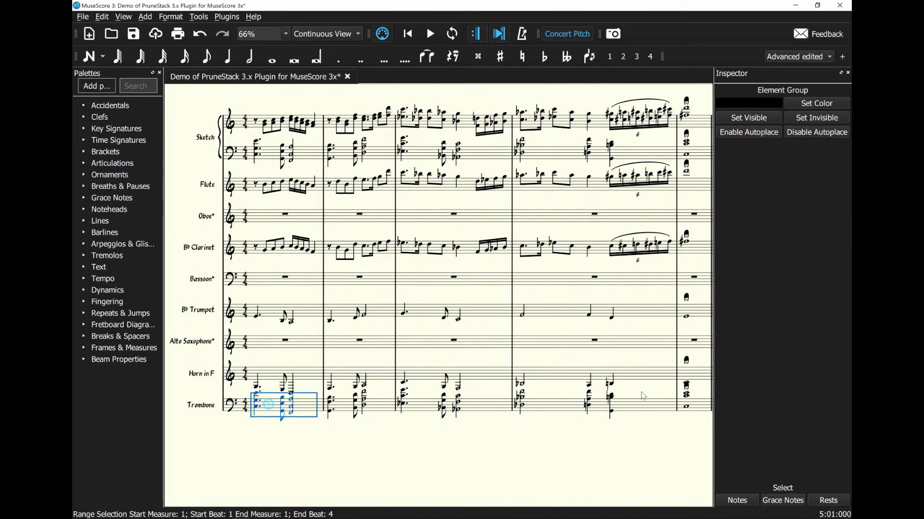
left_click(698, 410, "shift")
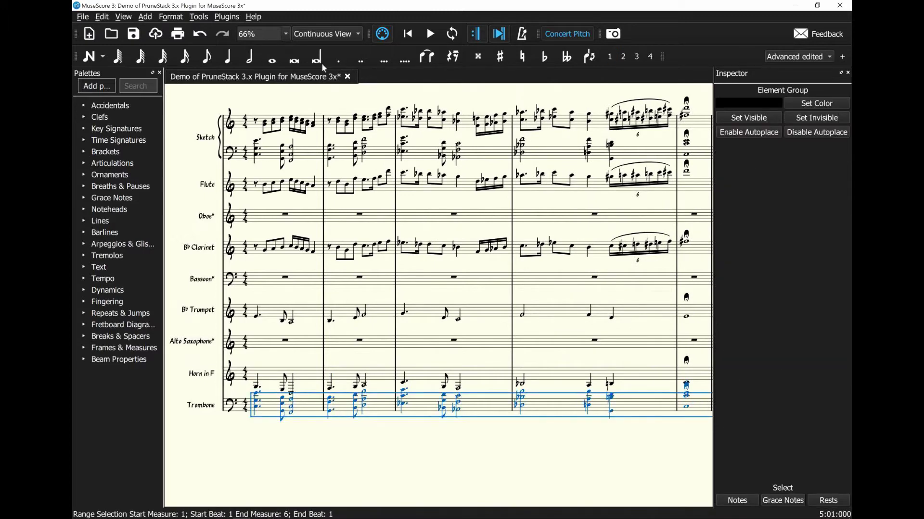
left_click(226, 17)
left_click(246, 56)
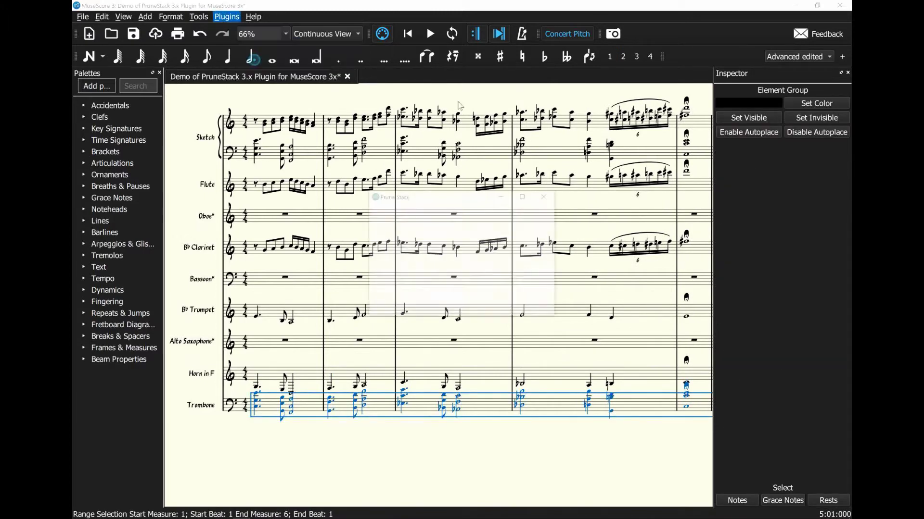
left_click(407, 231)
left_click(408, 222)
left_click(519, 217)
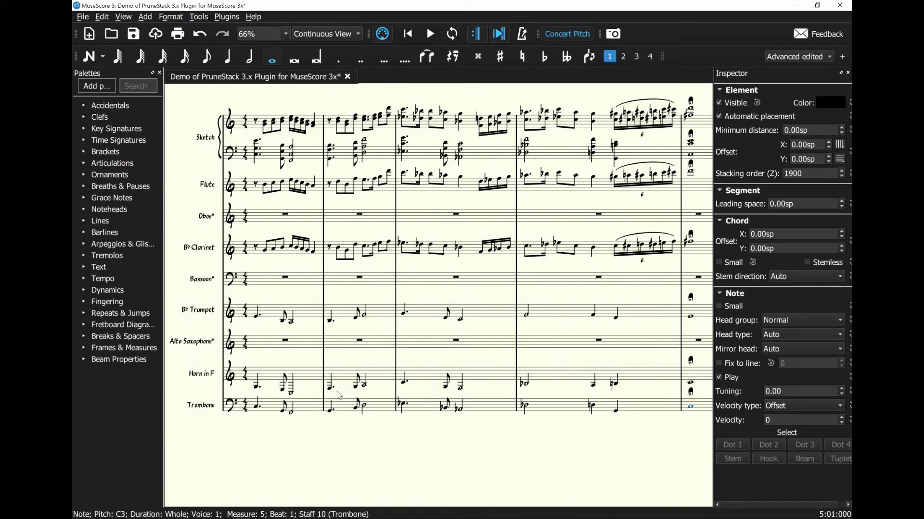
- Turn Concert Pitch off to check the transposed parts and turn it back on
left_click(568, 36)
left_click(567, 34)
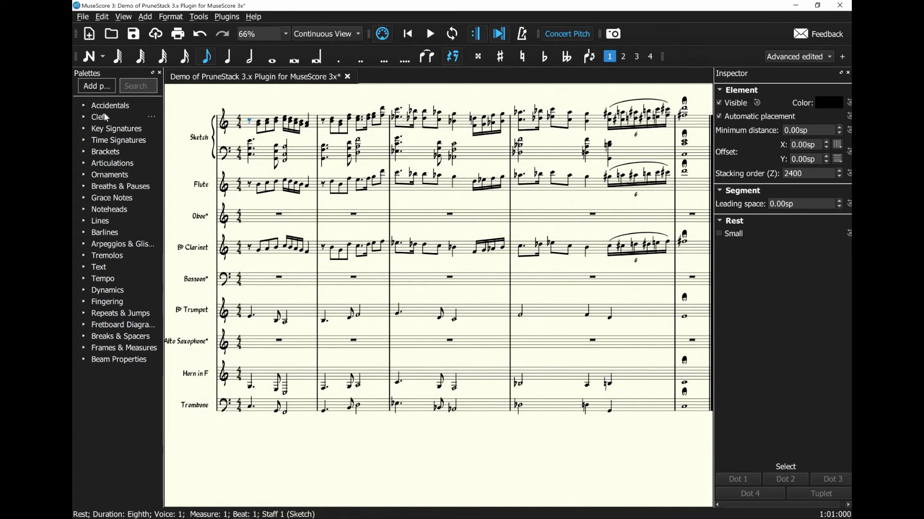
- Play the score from the start of measure 1 to listen to the sketch and the orchestrated staves
left_click(250, 142)
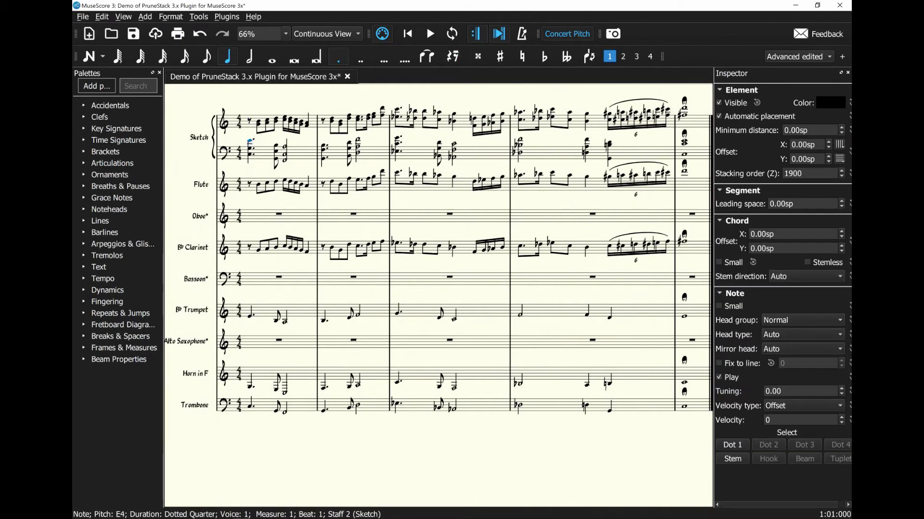
key("space")
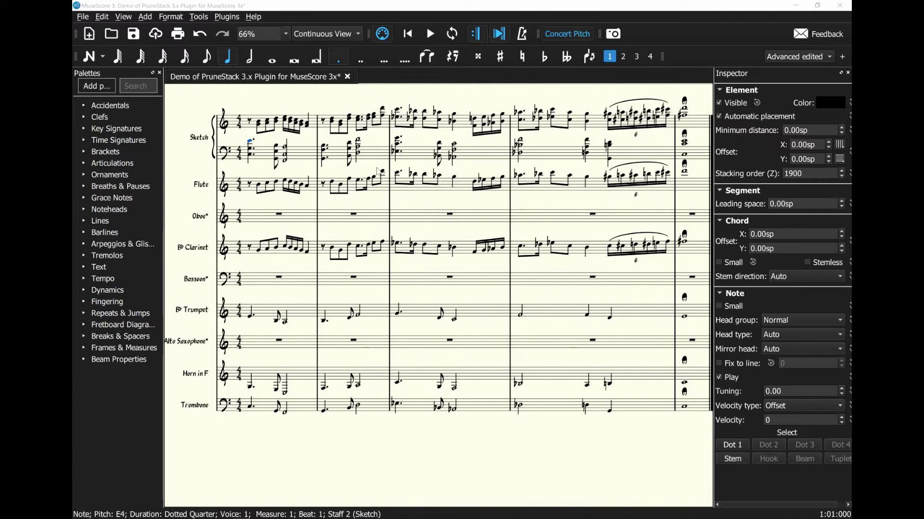
left_click(250, 186)
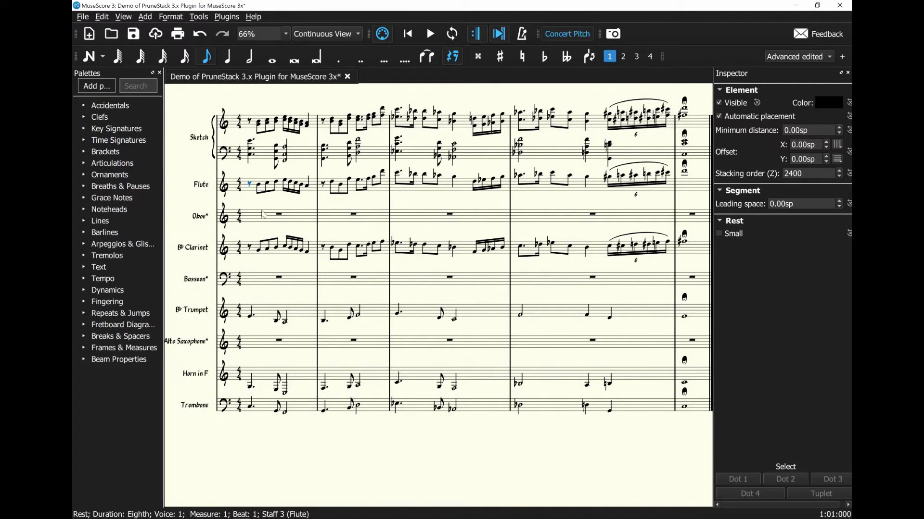
left_click(249, 247)
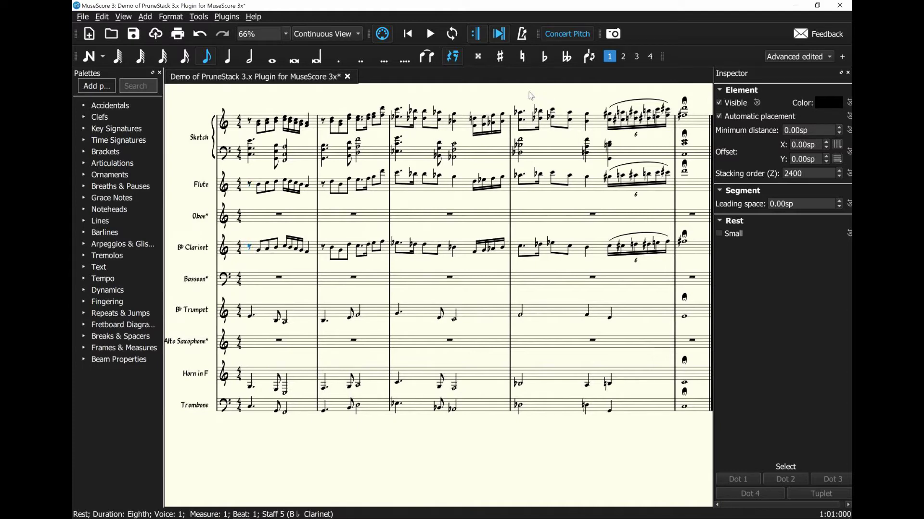
key("space")
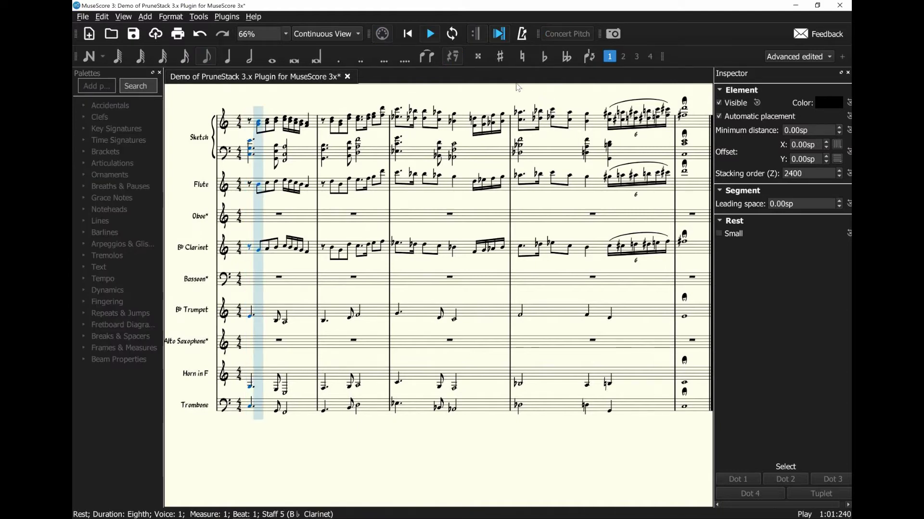
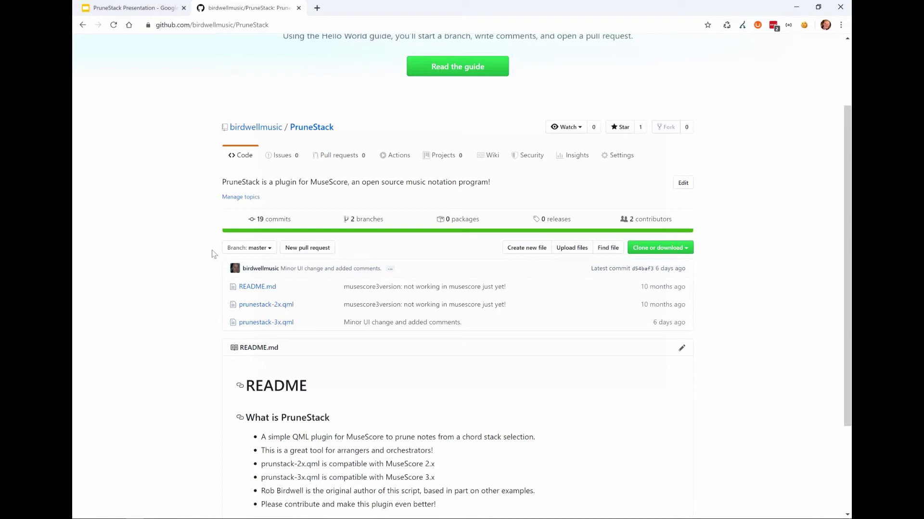
- Switch from the PruneStack GitHub page to MuseScore and open its Preferences
scroll(214, 254, "down", 2)
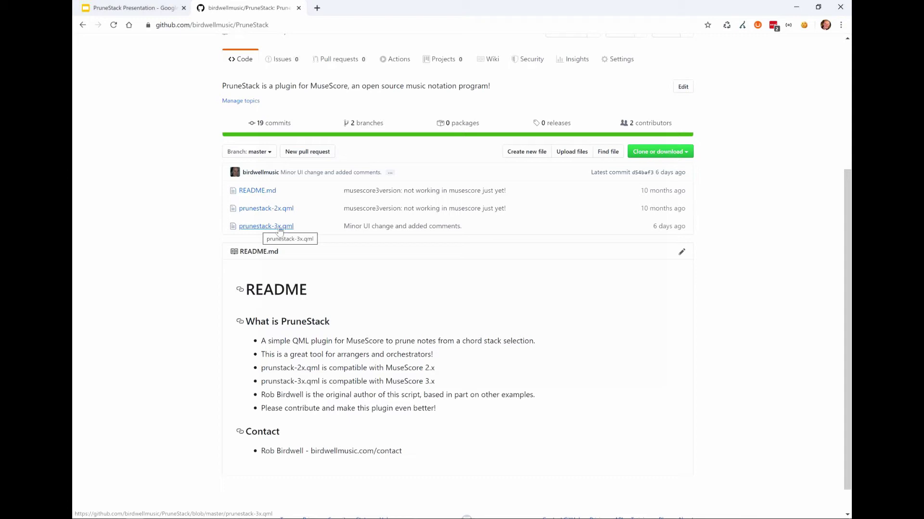
key("alt+Tab")
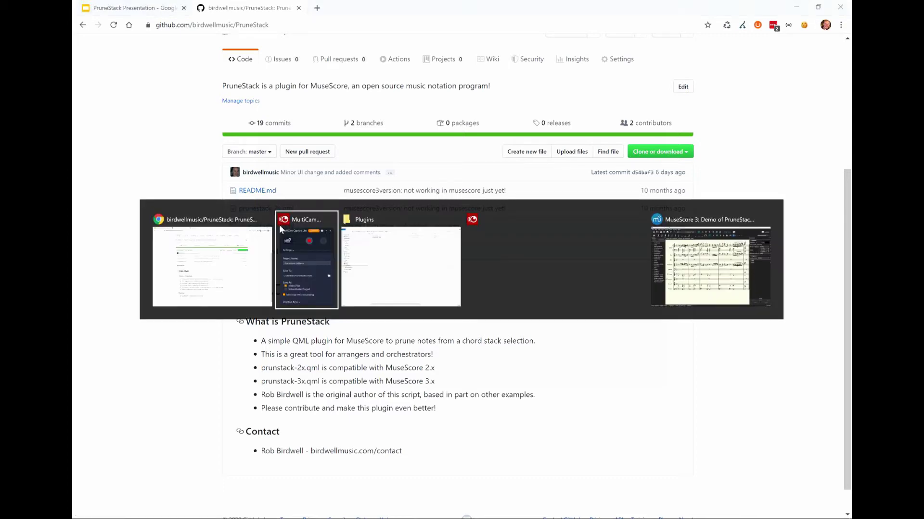
key("alt+Tab")
key("alt+Tab")
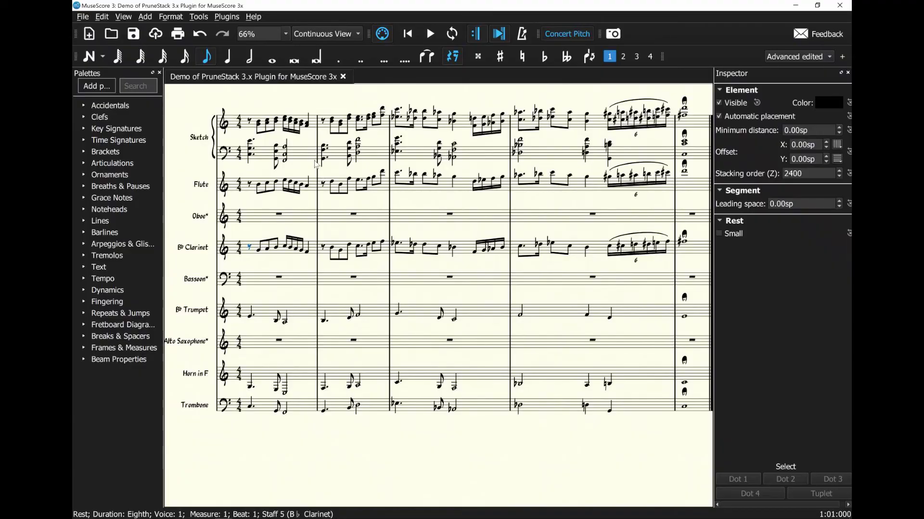
key("alt+e")
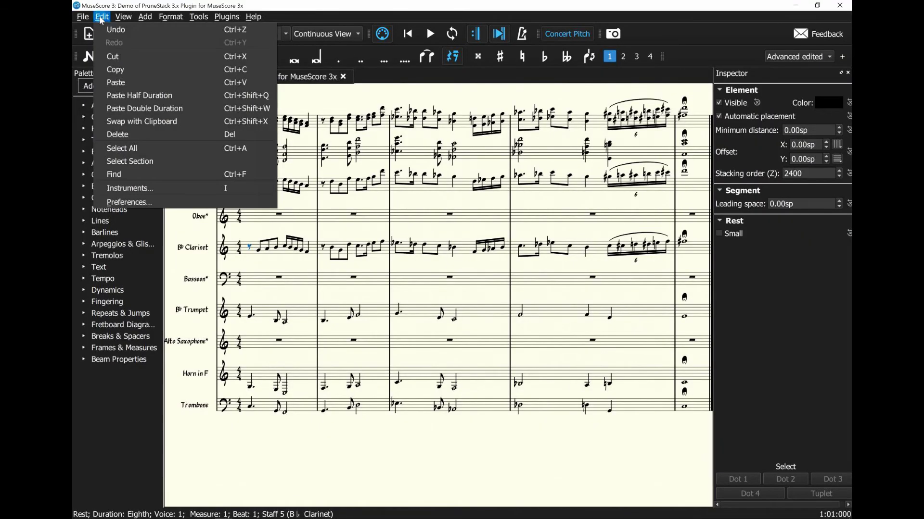
left_click(146, 203)
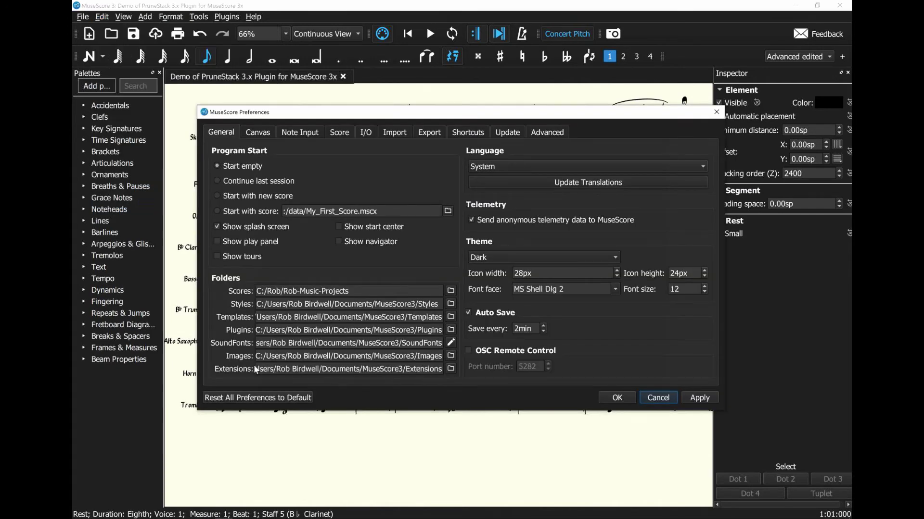
- Examine the Plugins folder path in the general preferences to see where plugin files belong
left_click(270, 329)
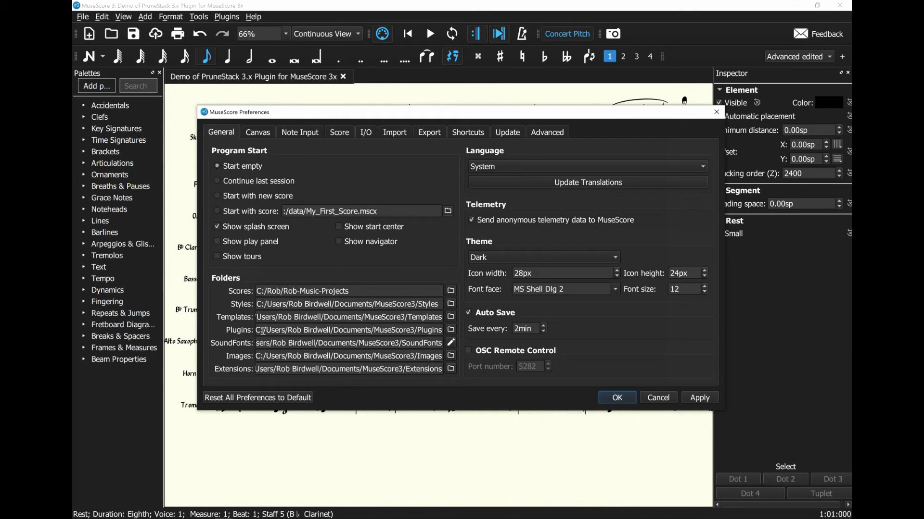
left_click_drag(257, 329, 443, 331)
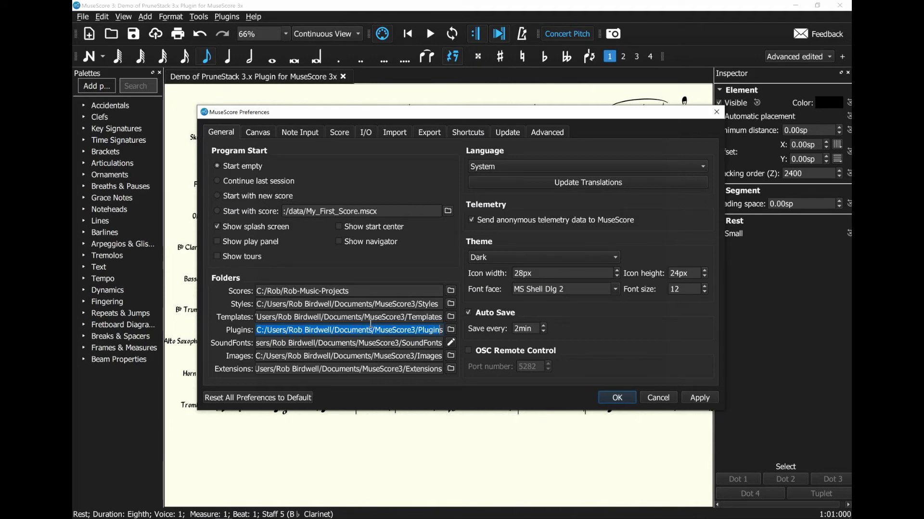
left_click(423, 331)
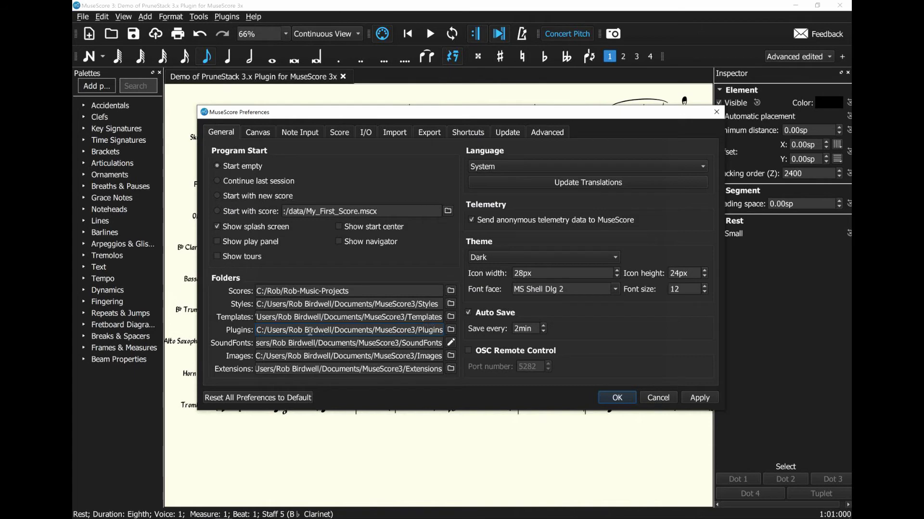
left_click_drag(257, 330, 457, 332)
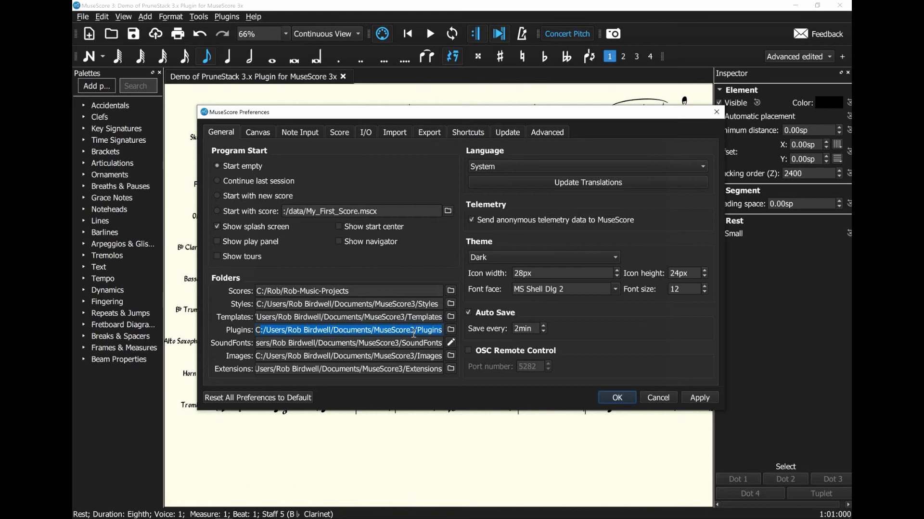
left_click(416, 331)
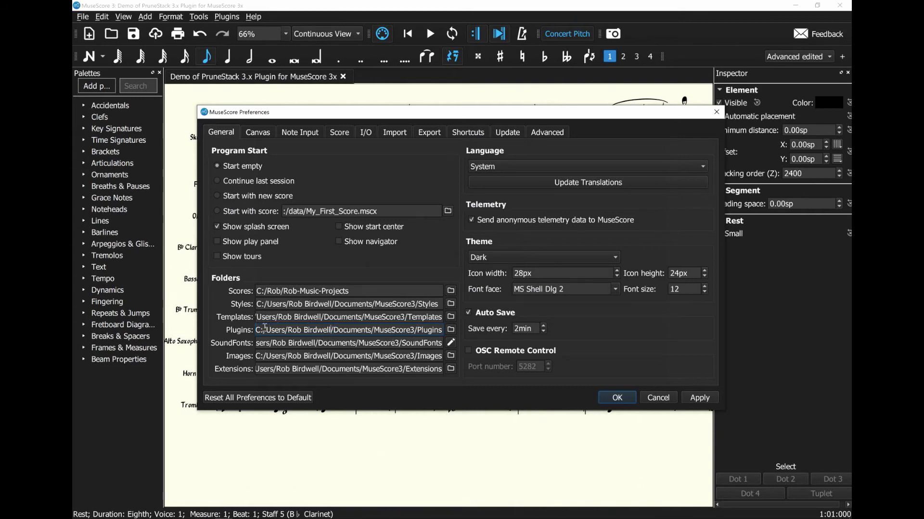
left_click_drag(258, 330, 463, 330)
left_click(257, 331)
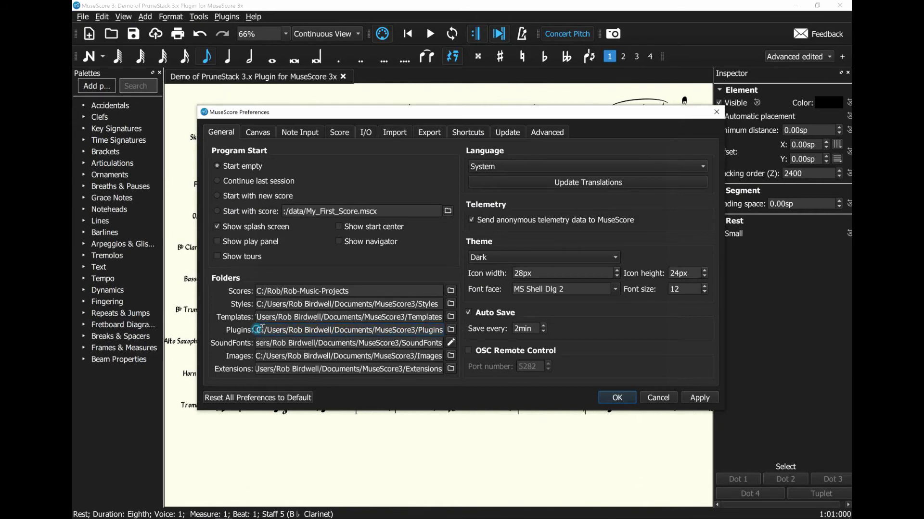
left_click_drag(257, 330, 276, 332)
left_click(266, 330)
triple_click(406, 330)
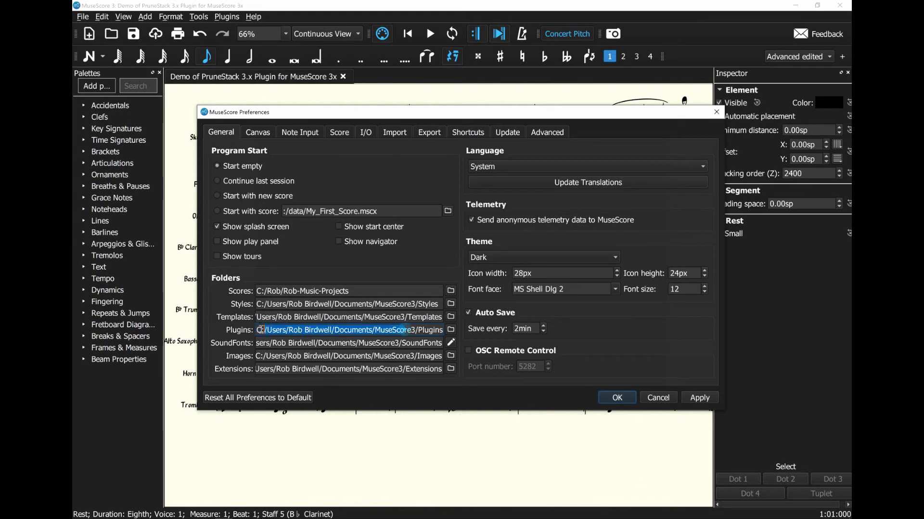
left_click(278, 330)
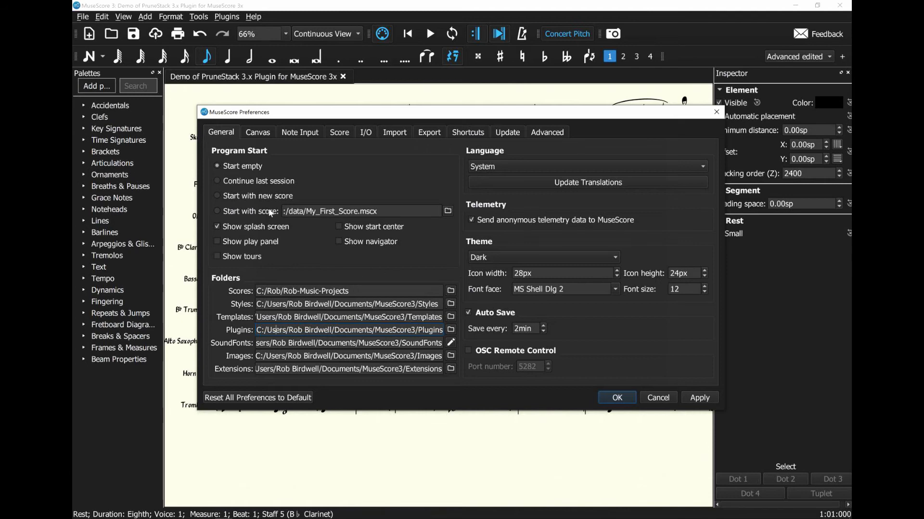
- Switch to the browser and open prunestack-3x.qml in the PruneStack GitHub repository
key("alt+Tab")
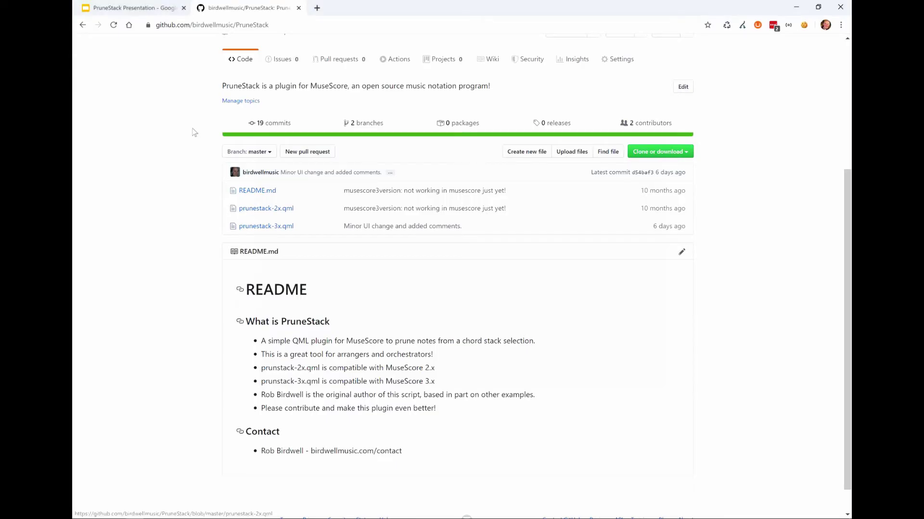
left_click(269, 227)
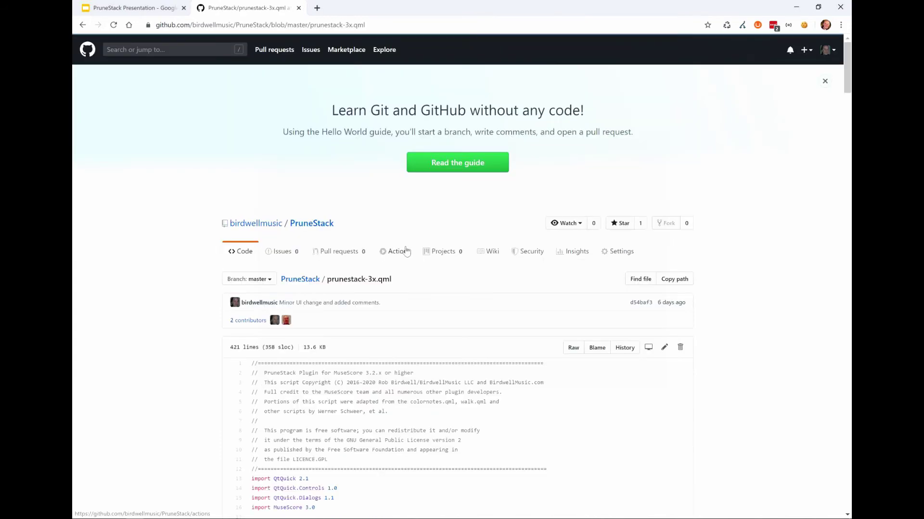
- Look through the source code of prunestack-3x.qml and open its raw version
scroll(388, 323, "down", 3)
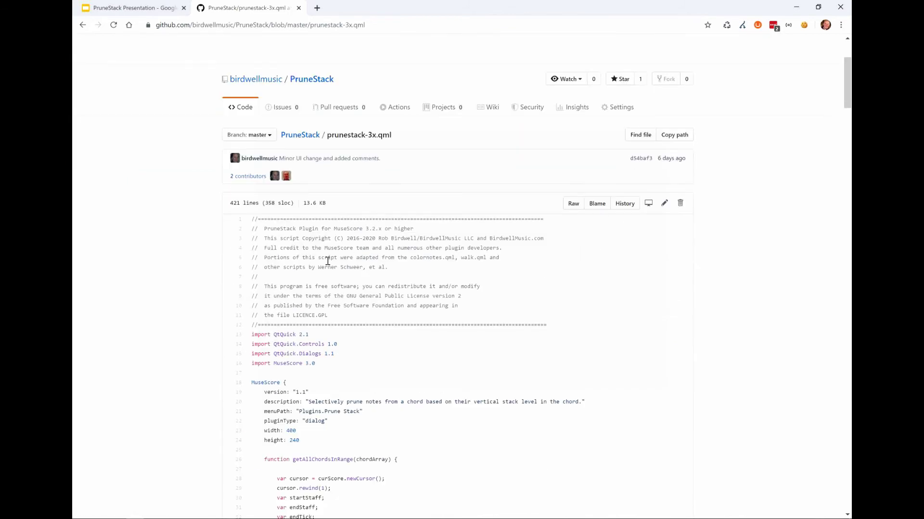
scroll(328, 277, "down", 5)
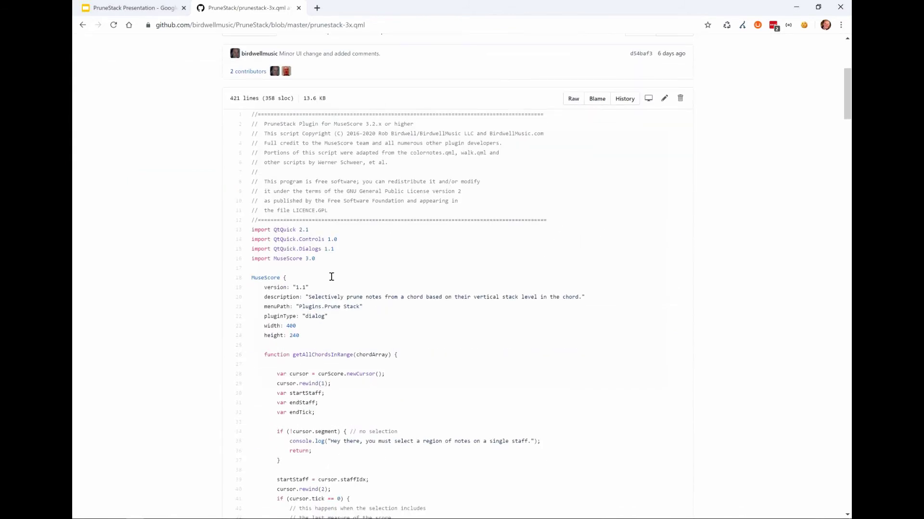
scroll(342, 314, "up", 4)
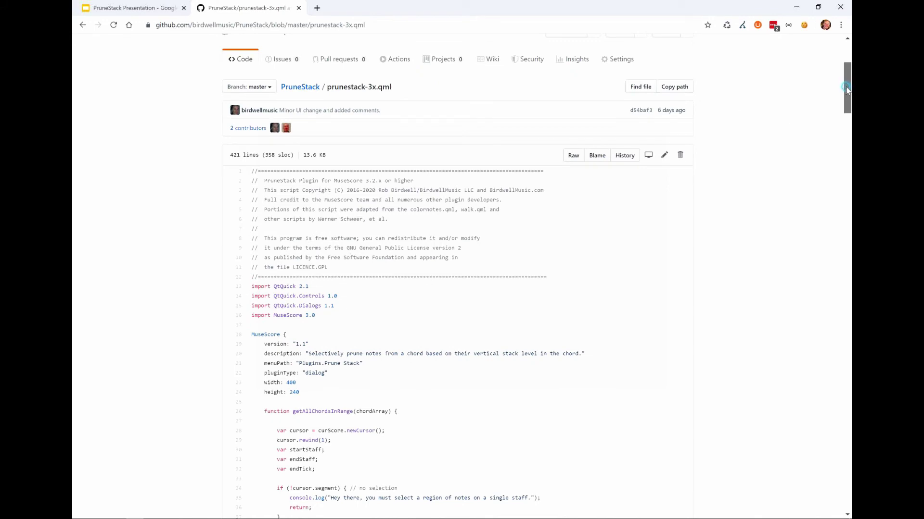
left_click_drag(847, 89, 846, 126)
scroll(675, 167, "up", 8)
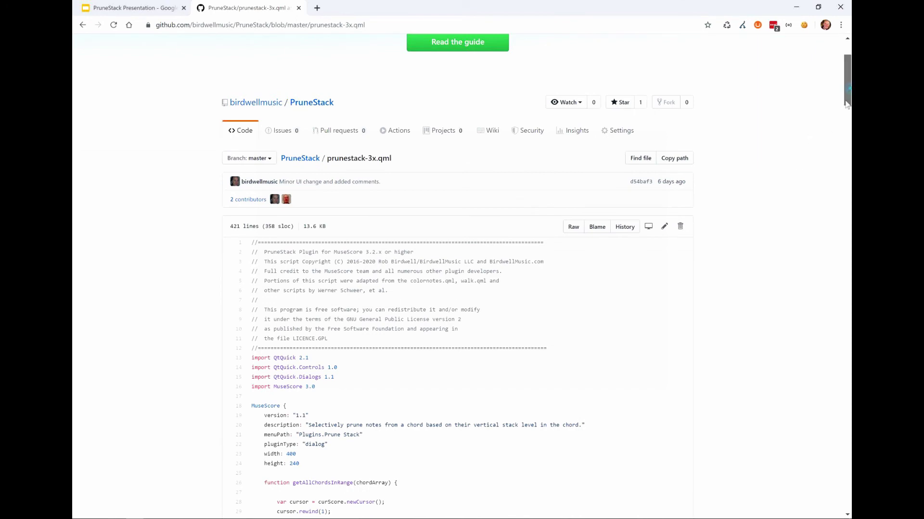
left_click_drag(846, 106, 849, 75)
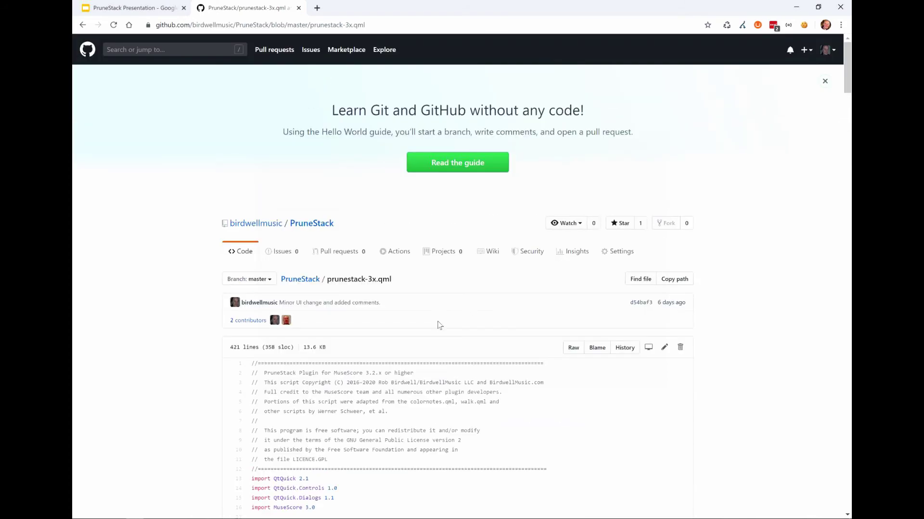
scroll(385, 383, "down", 4)
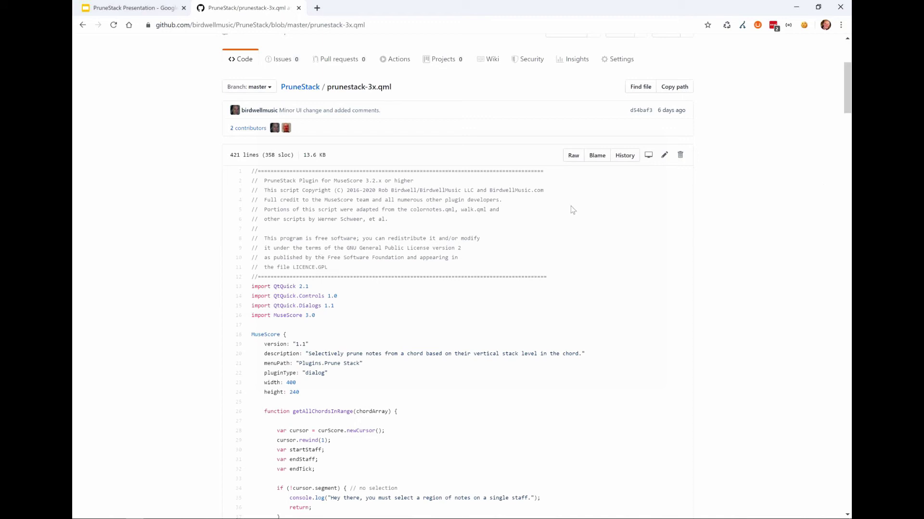
left_click_drag(847, 67, 846, 42)
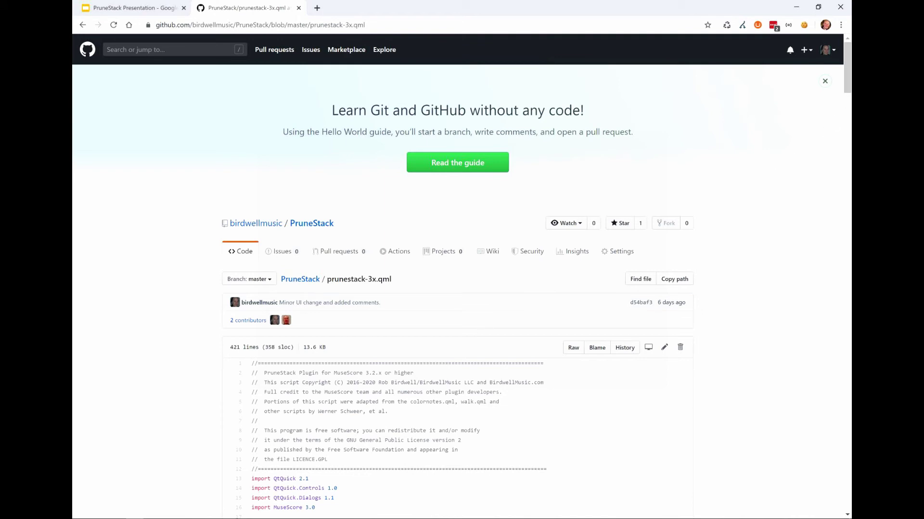
left_click_drag(845, 80, 843, 96)
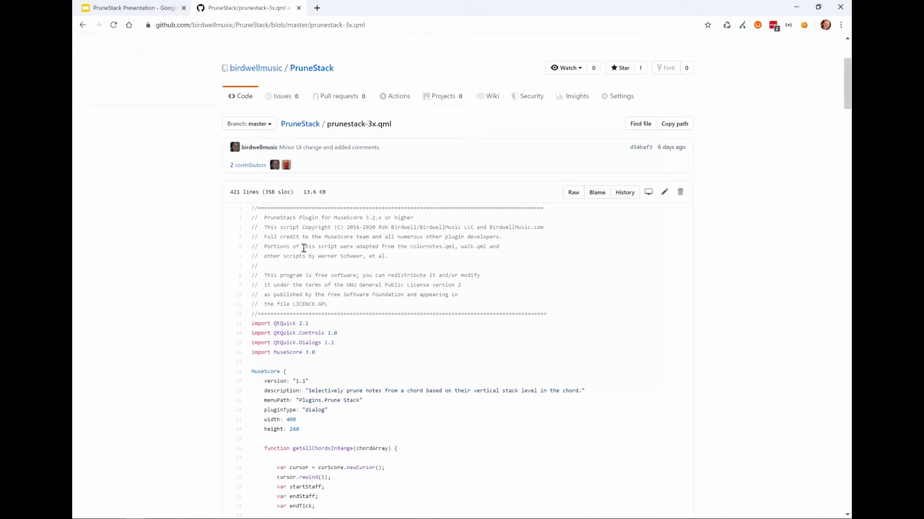
left_click(573, 193)
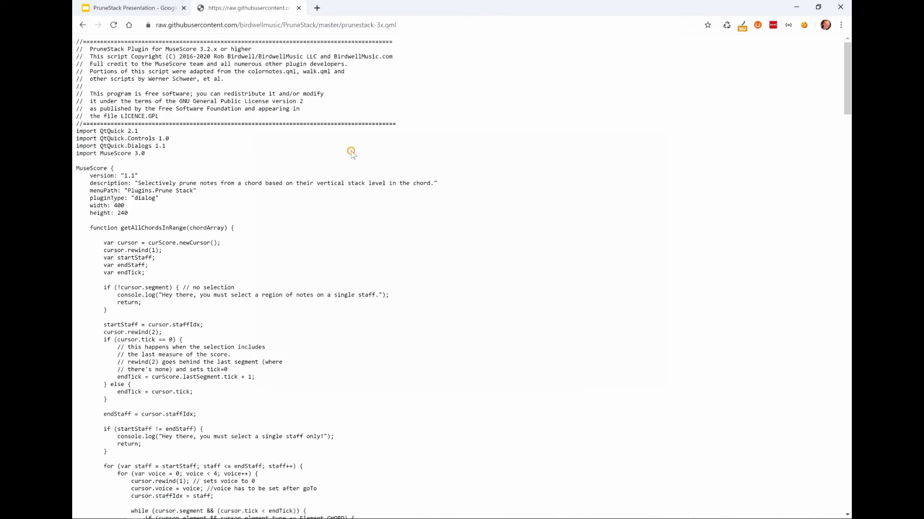
right_click(352, 153)
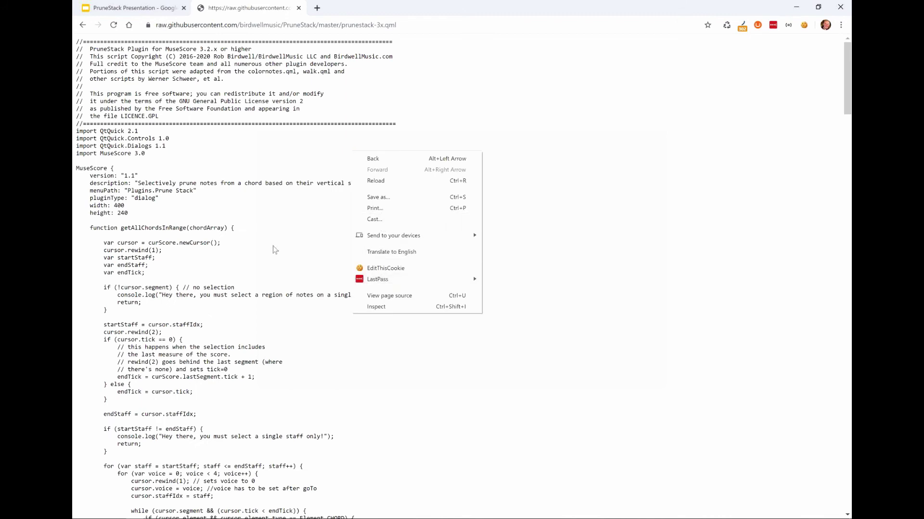
left_click(272, 226)
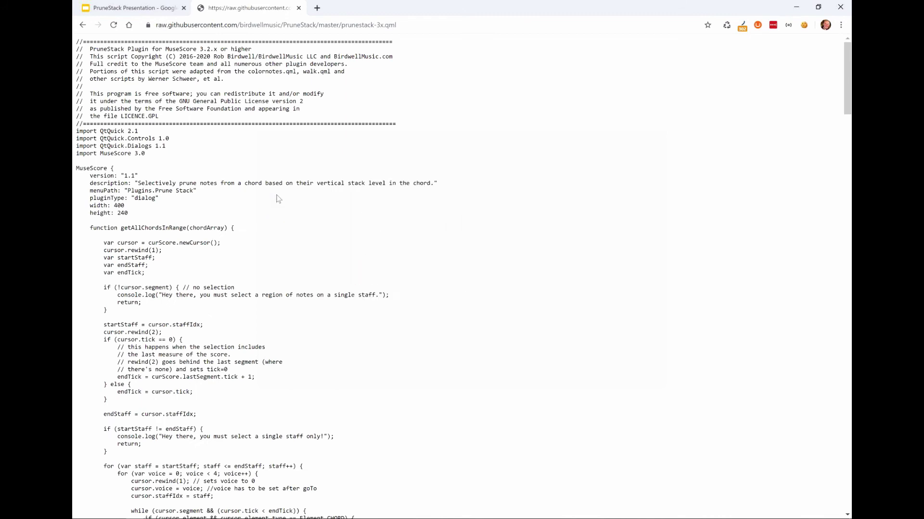
right_click(263, 167)
left_click(247, 138)
- Return to the PruneStack repository's file list and save the linked prunestack-3x.qml into the Documents\MuseScore3\Plugins folder
left_click(83, 25)
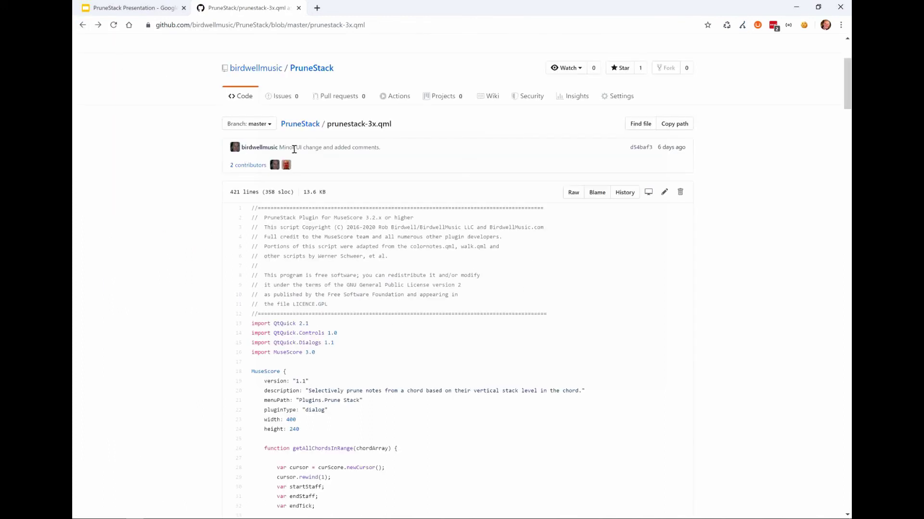
left_click(81, 26)
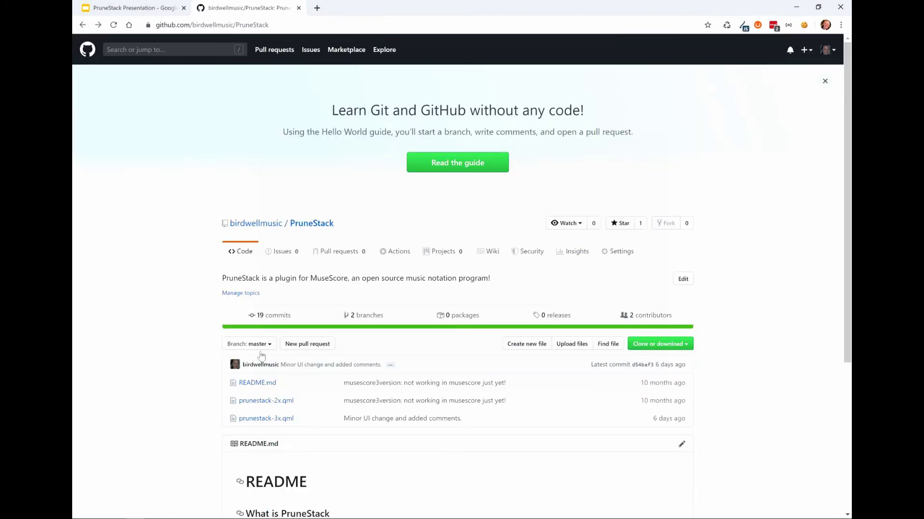
right_click(281, 421)
left_click(328, 369)
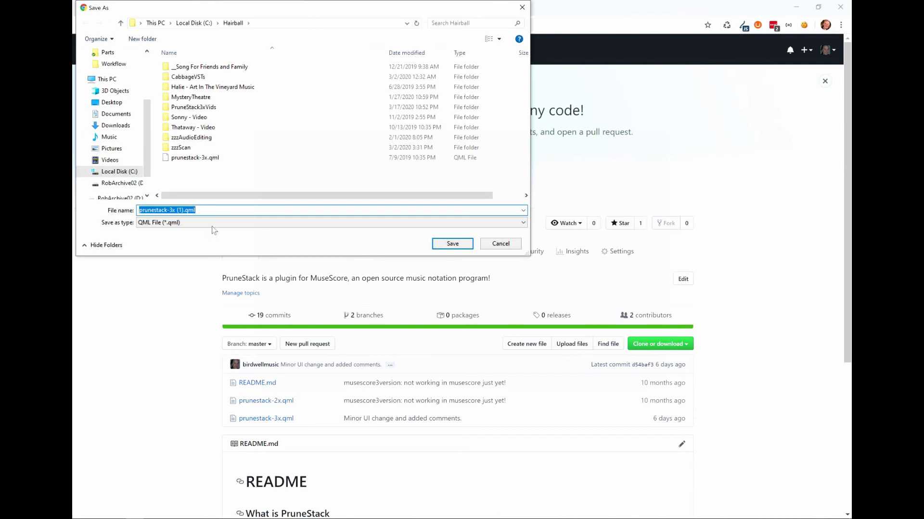
left_click(180, 212)
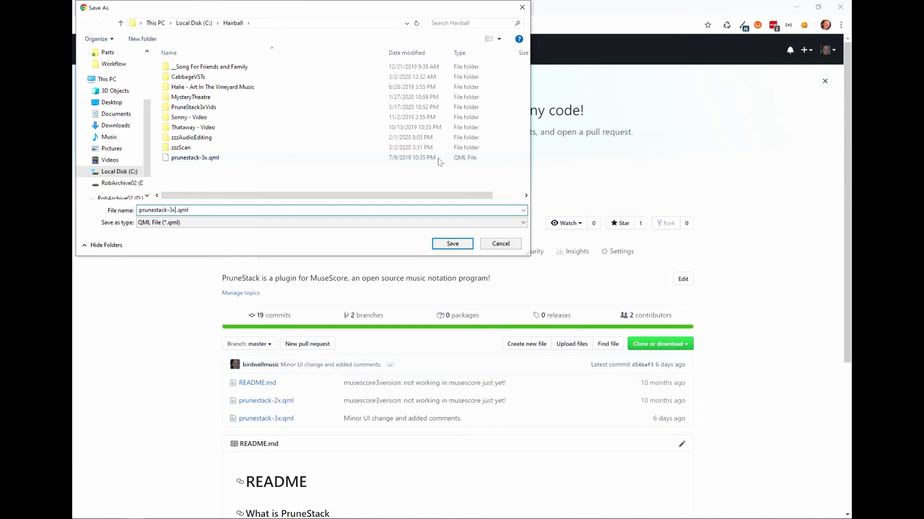
type("C:\\Users\\Rob Birdwell\\Documents\\MuseScore3\\Plugins")
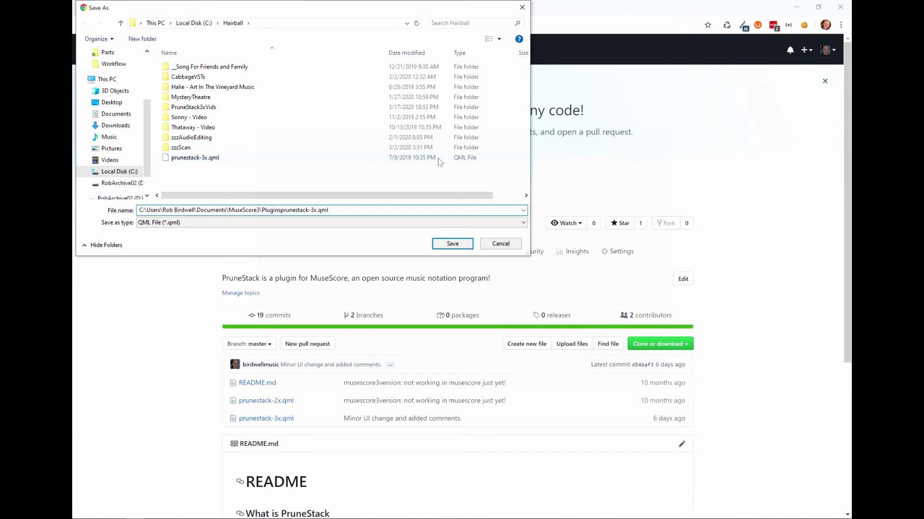
type("\\")
left_click(448, 246)
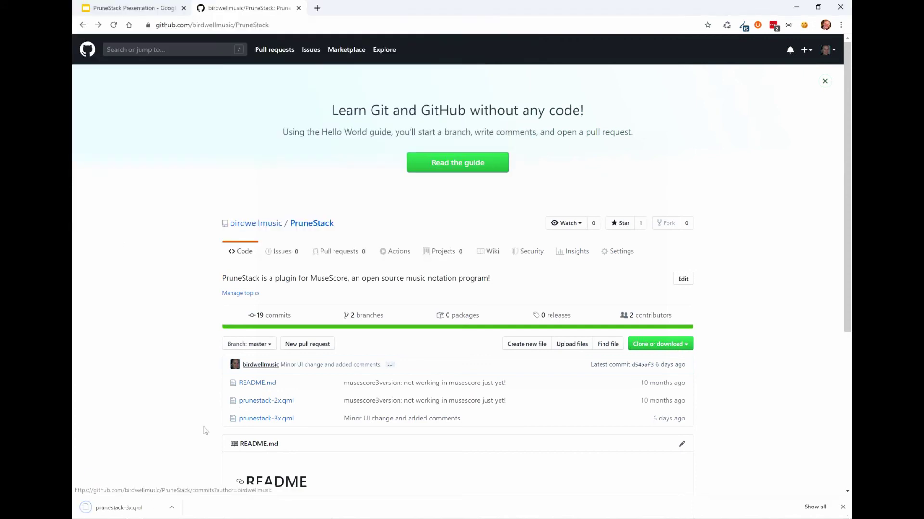
- Show the downloaded prunestack-3x.qml in its folder and select it there
left_click(172, 508)
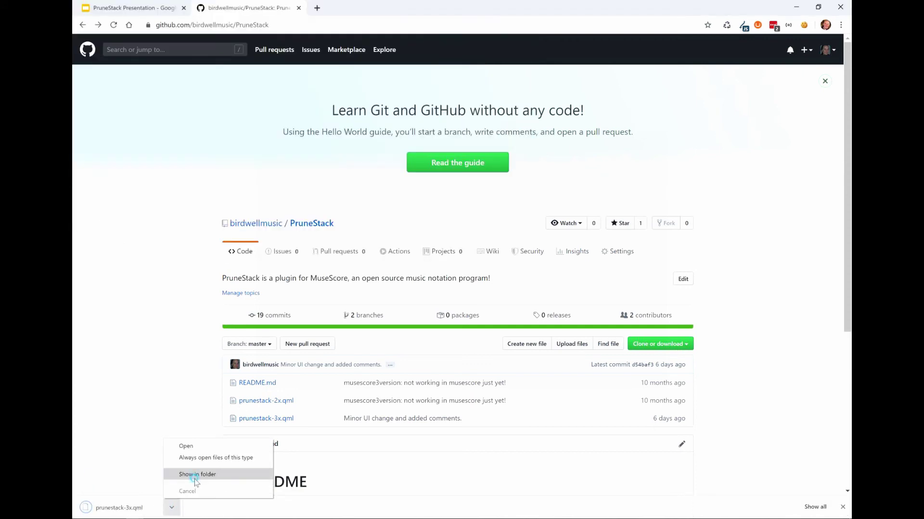
left_click(196, 475)
left_click(292, 82)
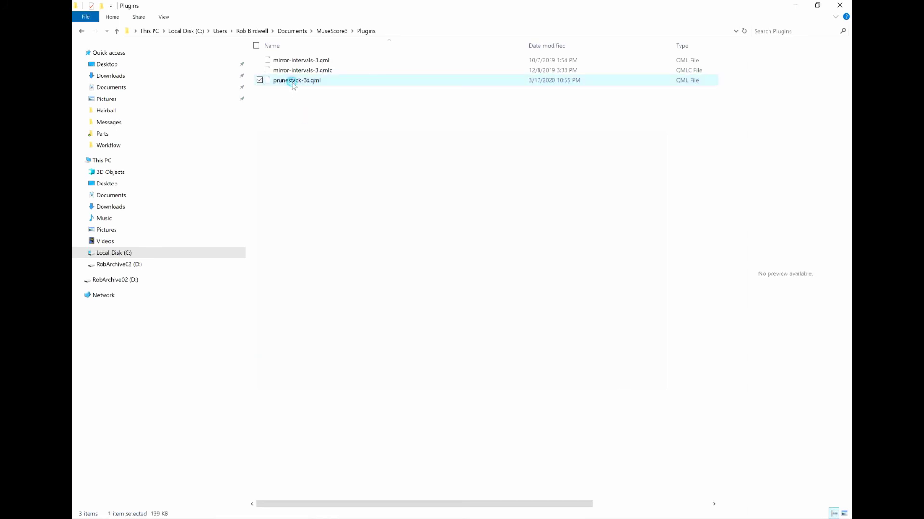
- Switch to MuseScore and close the Preferences dialog
key("alt+Tab")
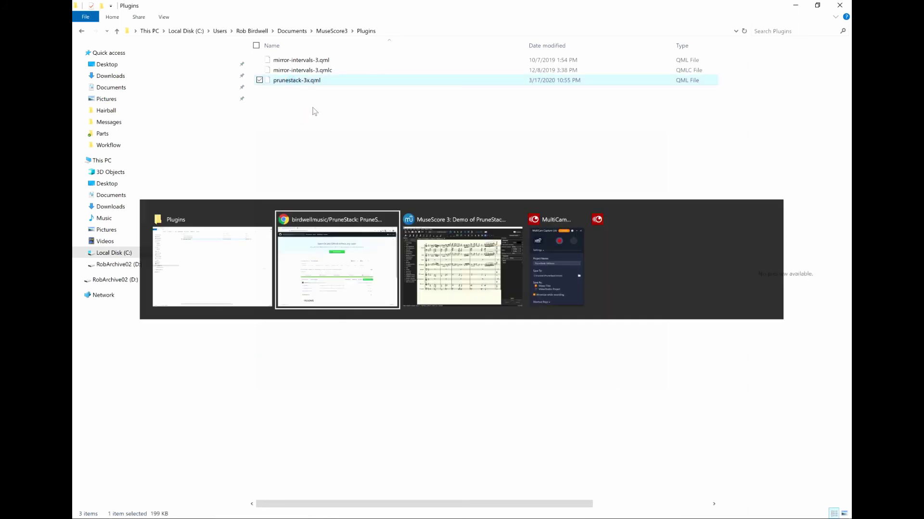
key("alt+Tab")
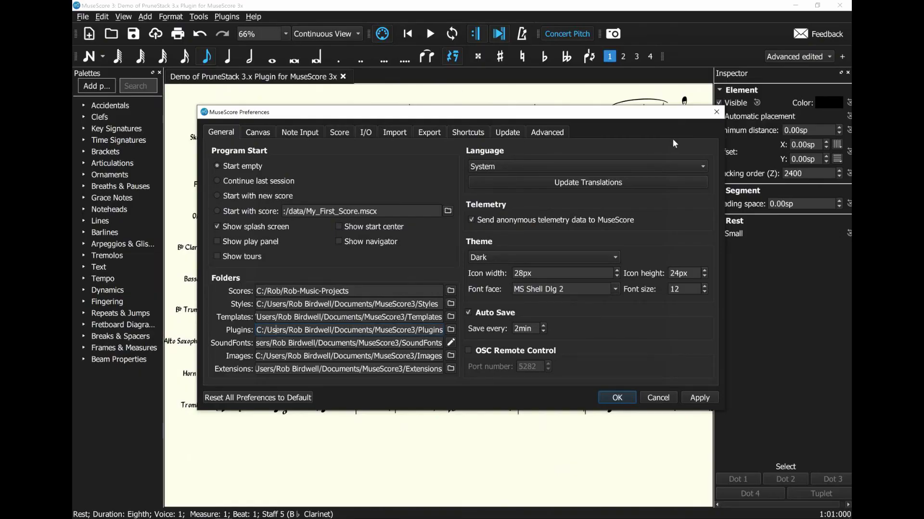
left_click(716, 112)
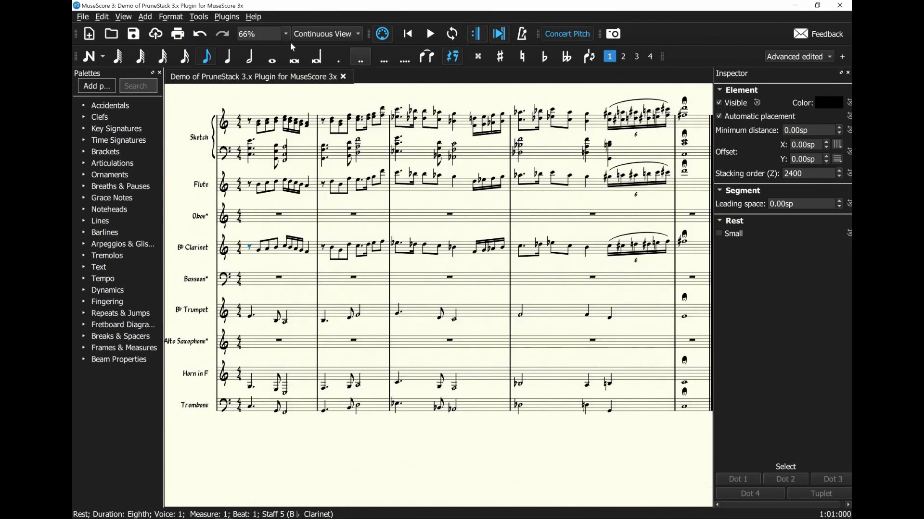
- Reload the plugins in the Plugin Manager, select prunestack-3x in the list and accept the dialog
left_click(226, 17)
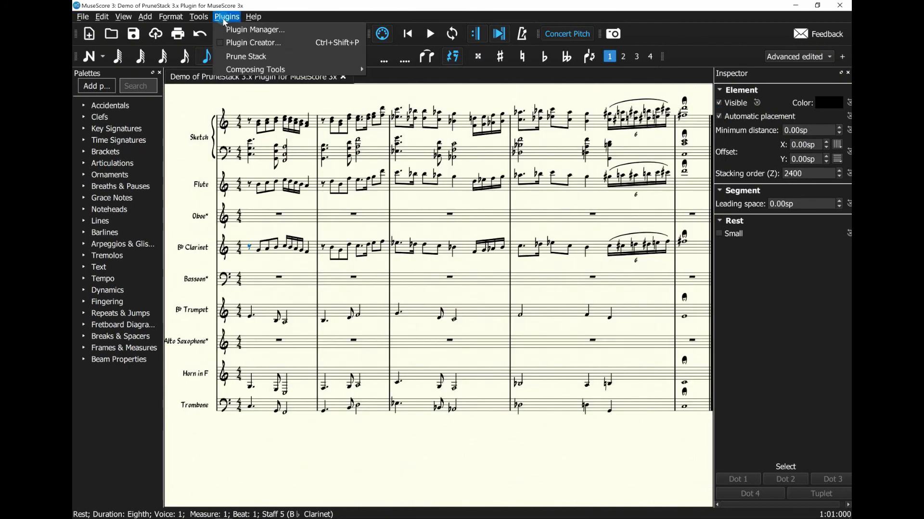
left_click(255, 30)
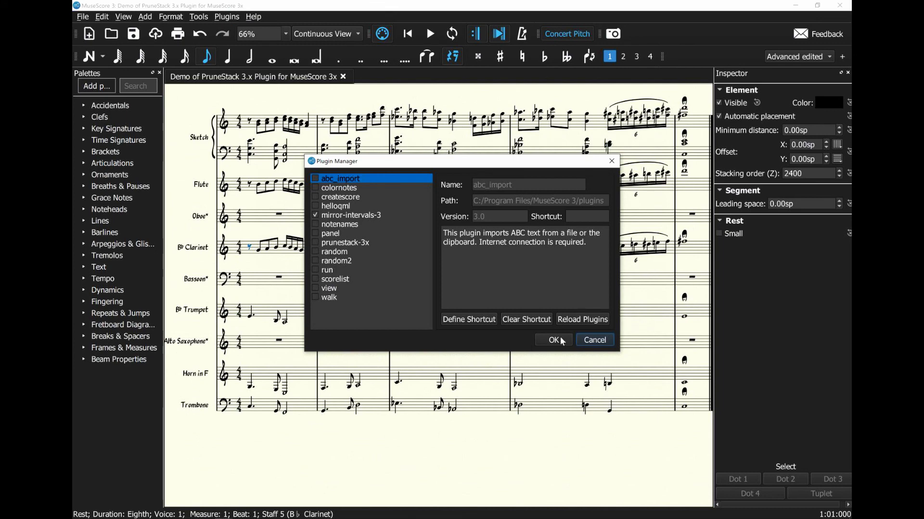
left_click(577, 319)
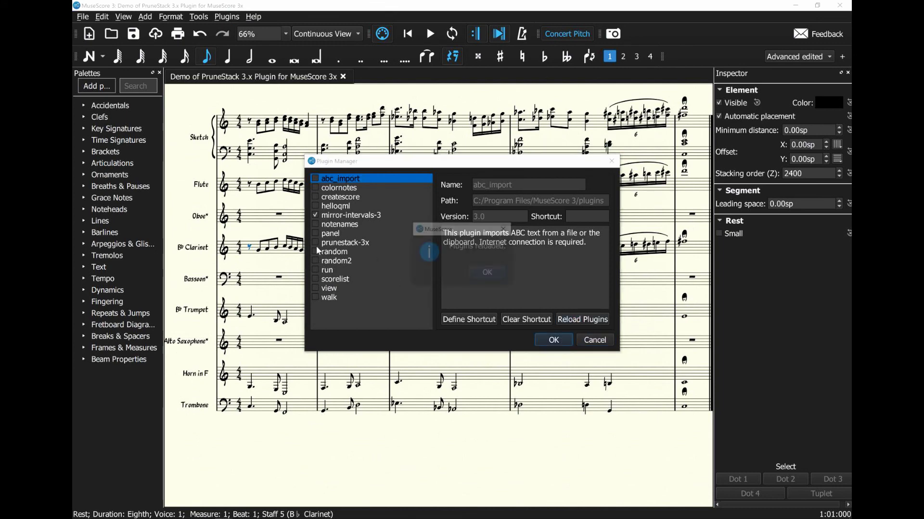
left_click(465, 277)
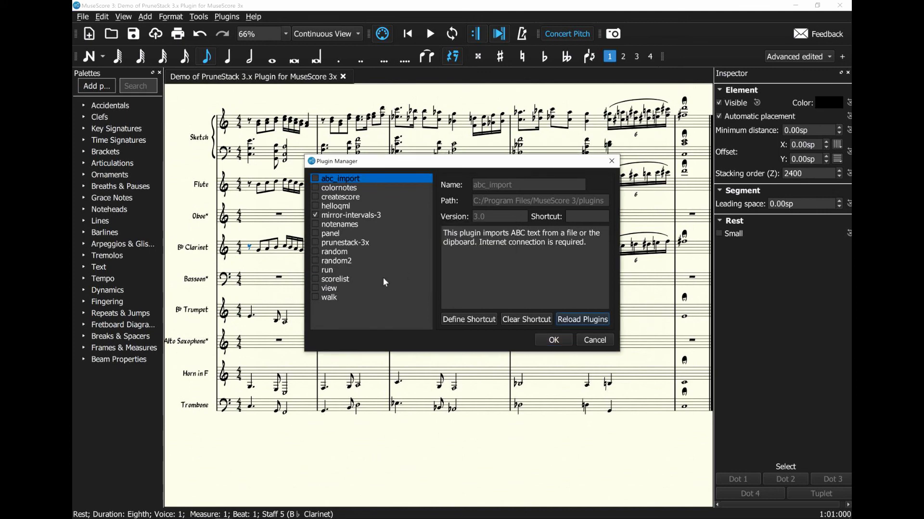
left_click(329, 245)
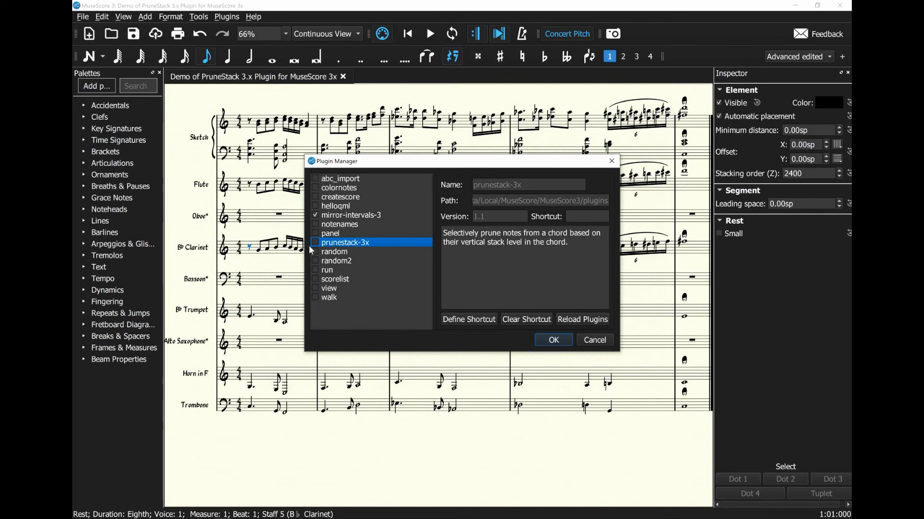
left_click(554, 340)
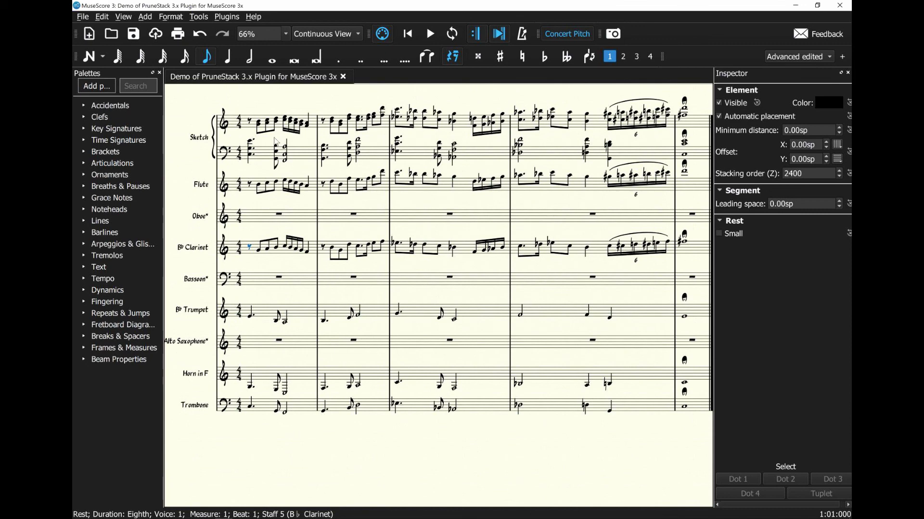
- Copy measure 1 of the Sketch's treble staff and paste it into measure 1 of the Oboe staff
left_click(249, 125)
left_click(349, 126)
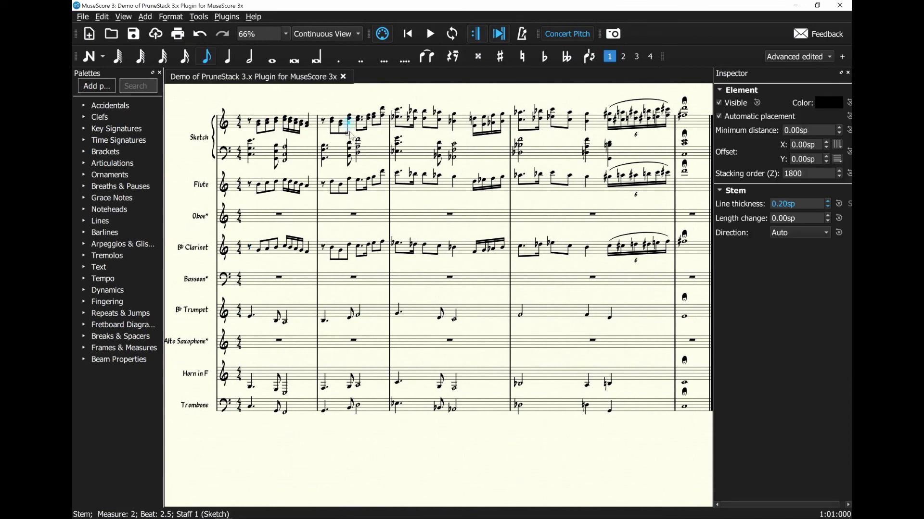
left_click(251, 124)
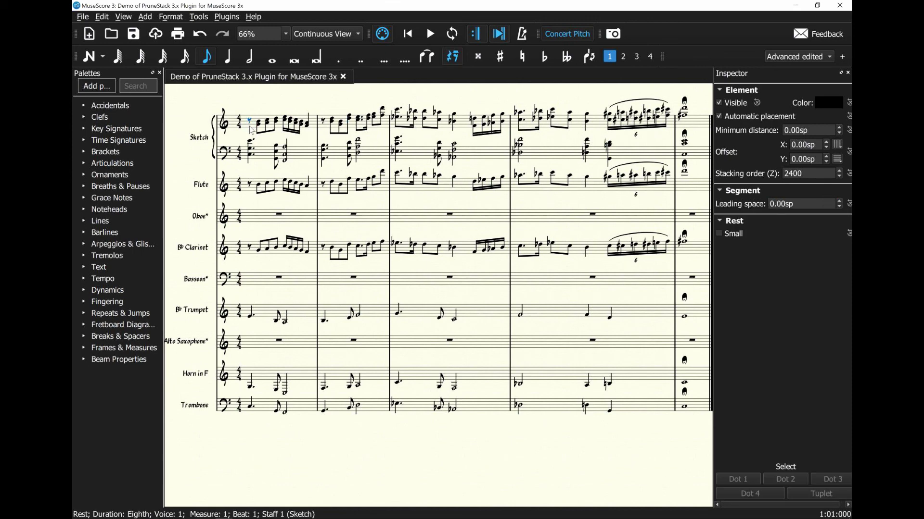
left_click(253, 132)
key("ctrl+c")
left_click(261, 222)
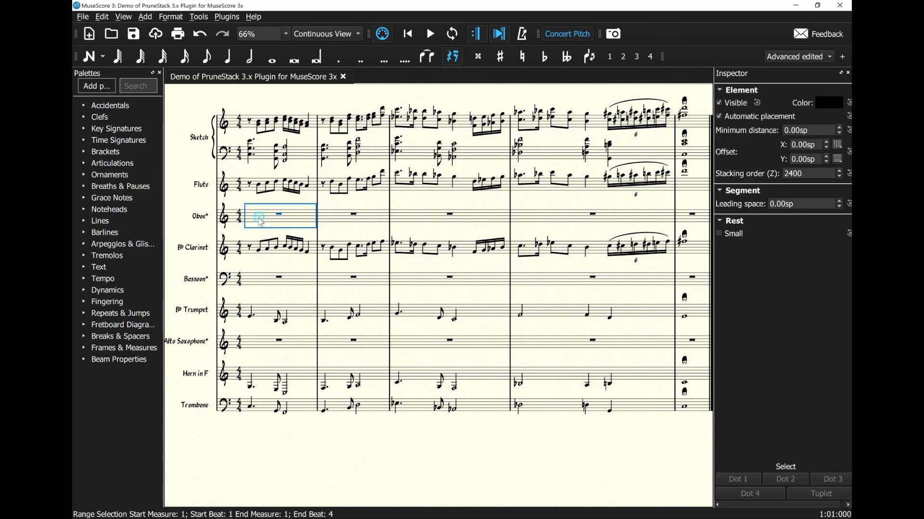
key("ctrl+v")
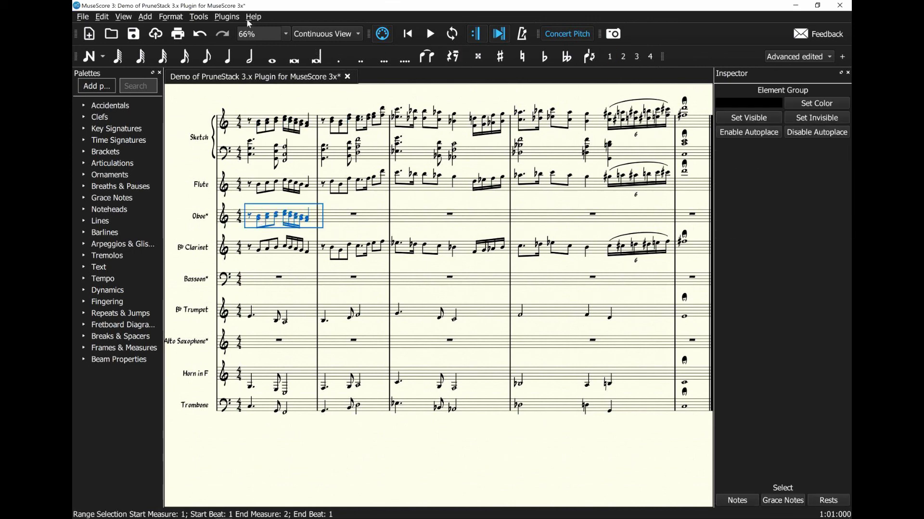
- Prune level 2 from the pasted chords in the Oboe's first measure with the Prune Stack plugin
left_click(229, 19)
left_click(246, 57)
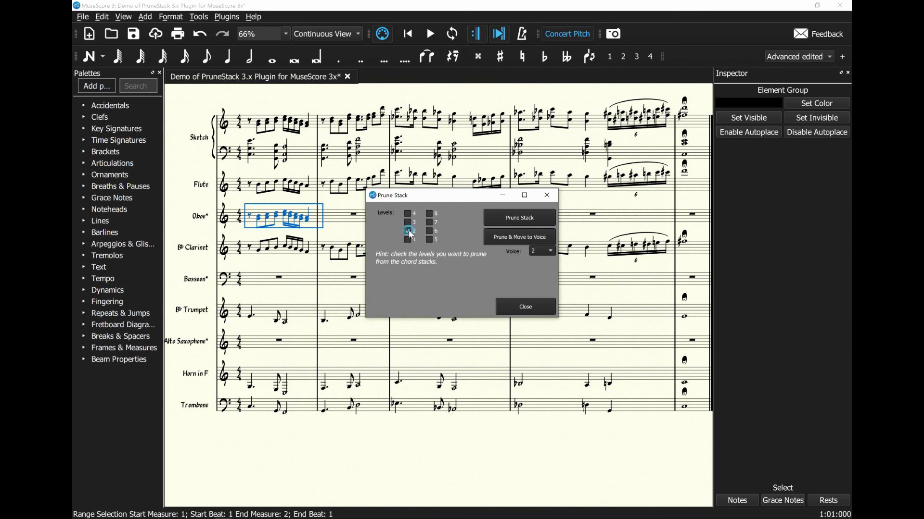
left_click(534, 218)
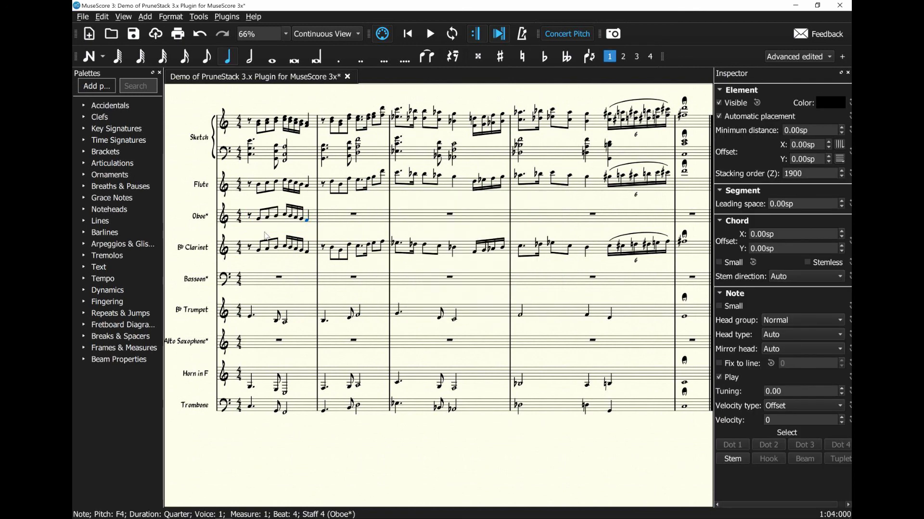